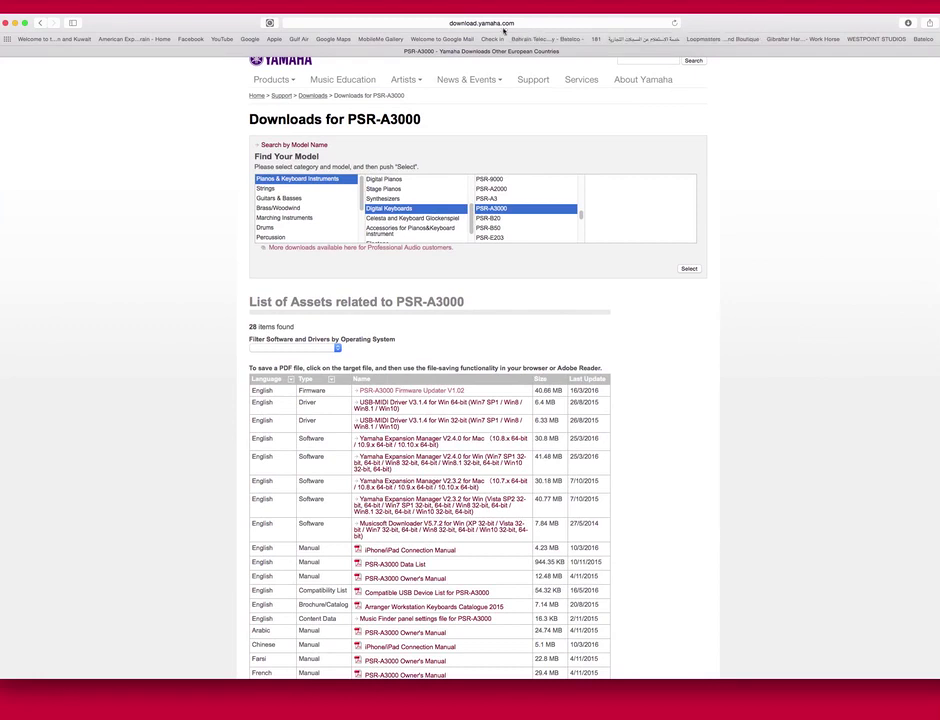
- Examine the PSR-A3000 downloads page, including its full address, the operating-system filter choices and the language filter
click(482, 23)
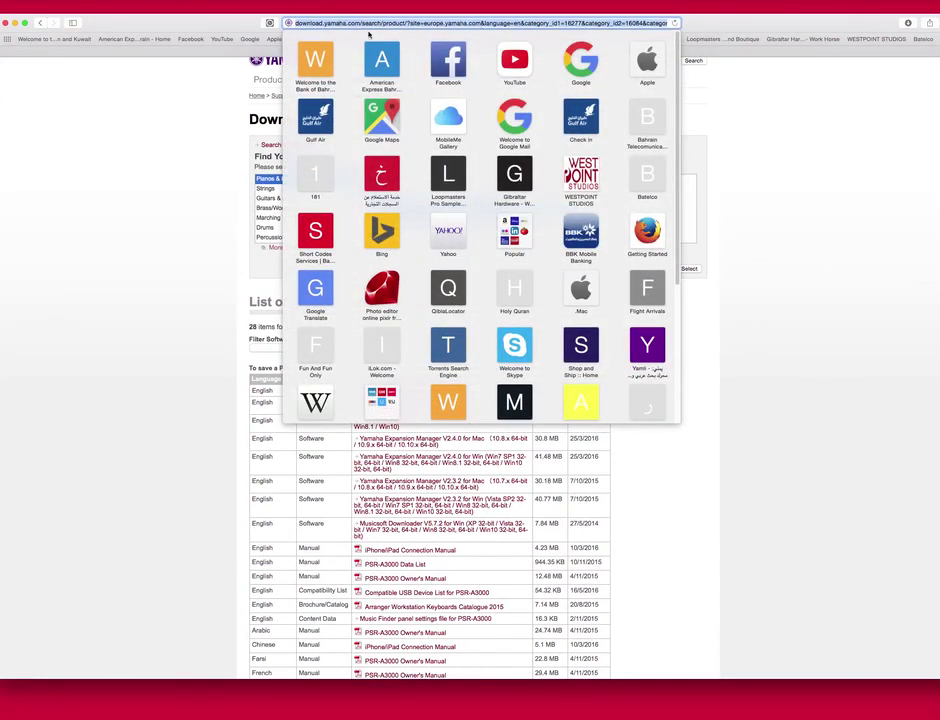
click(168, 140)
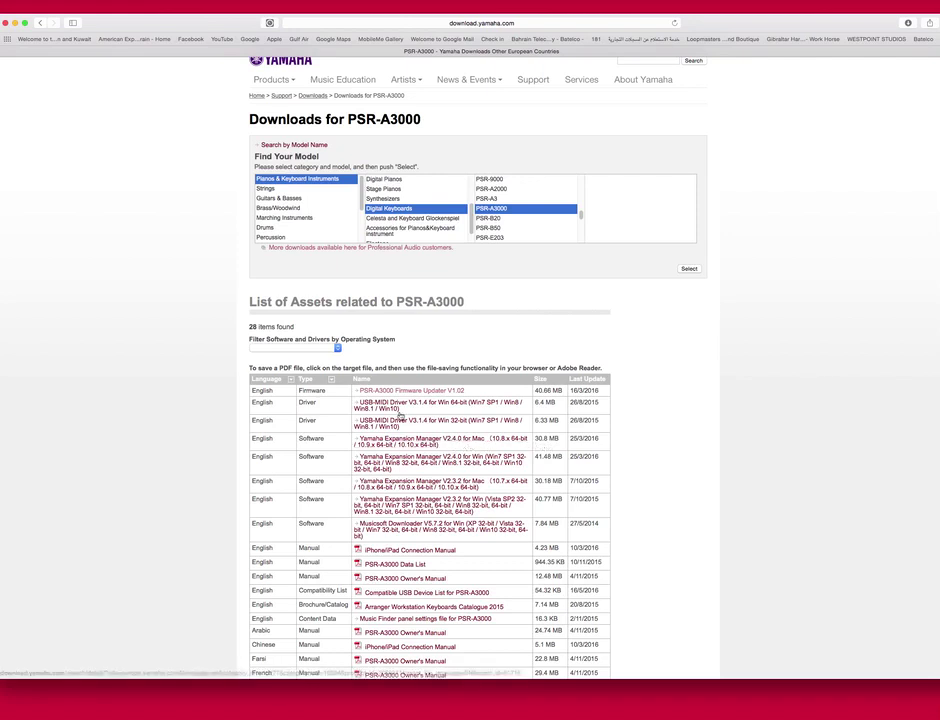
click(319, 348)
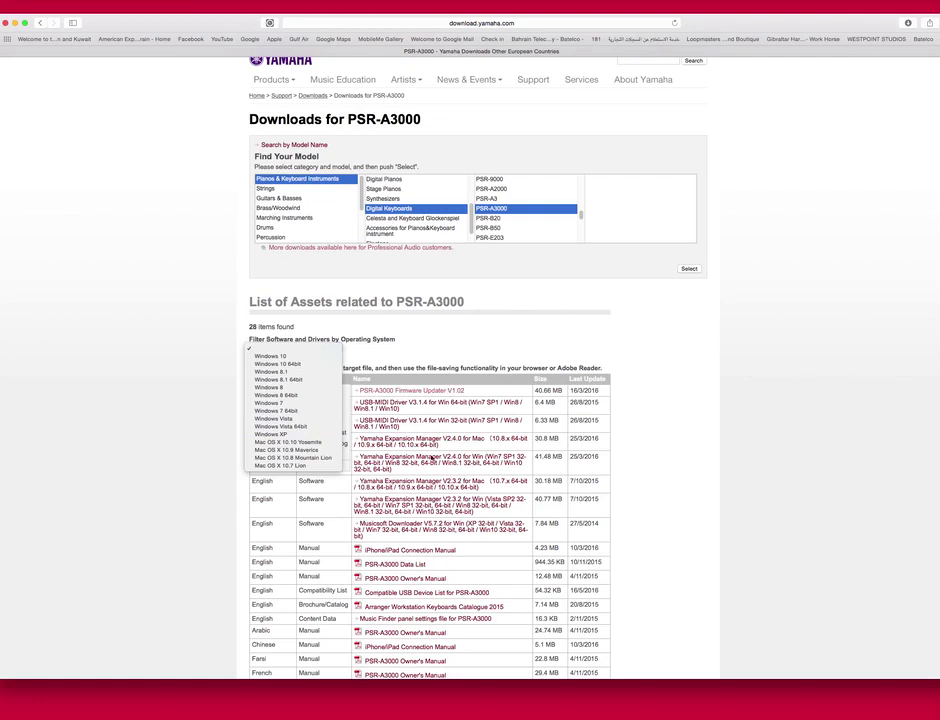
click(698, 475)
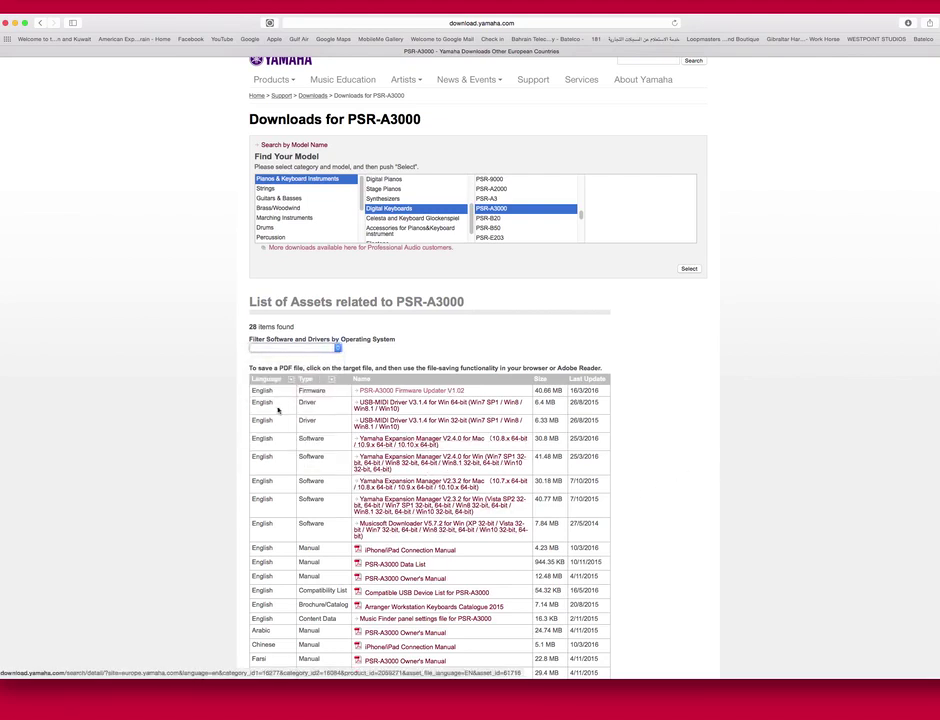
click(291, 379)
click(206, 350)
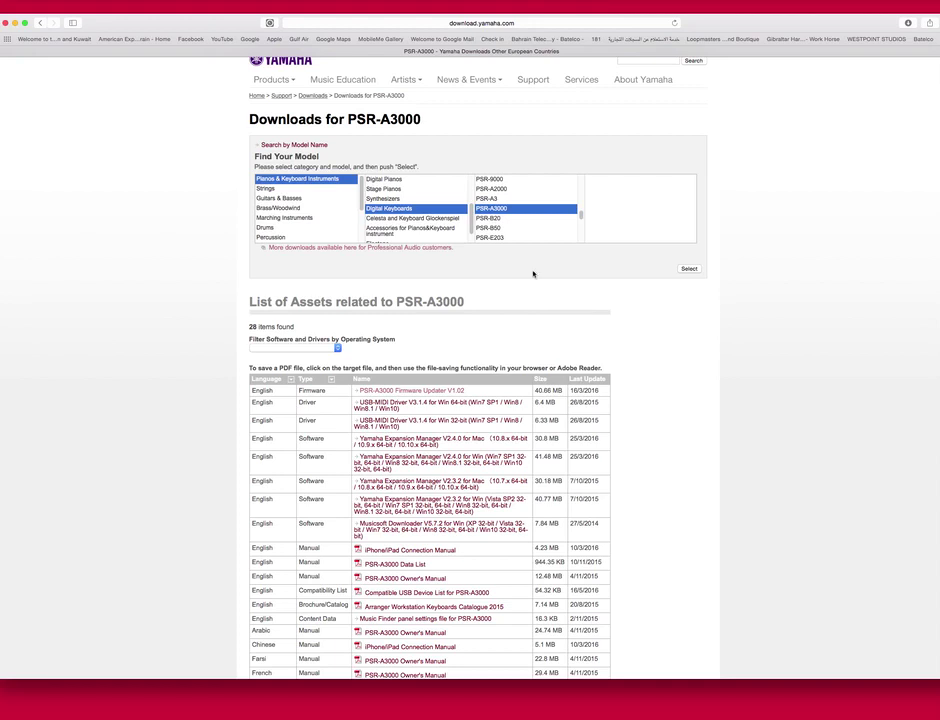
- Switch to the BANDARI LOOP PT Edit window in Pro Tools, bring it fully into view and increase the audio track's height
click(14, 22)
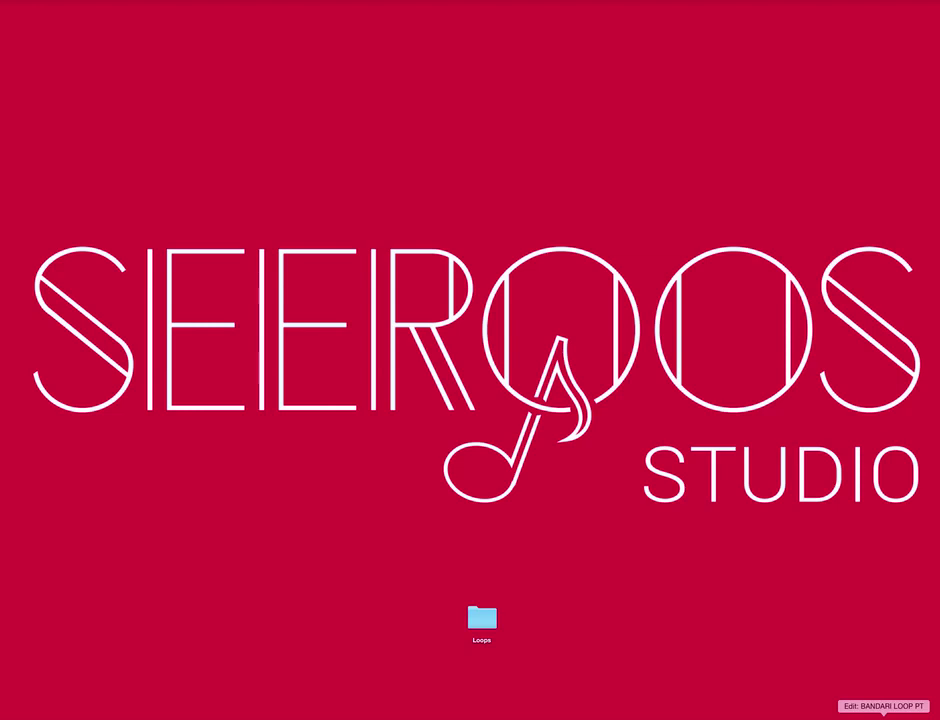
click(882, 712)
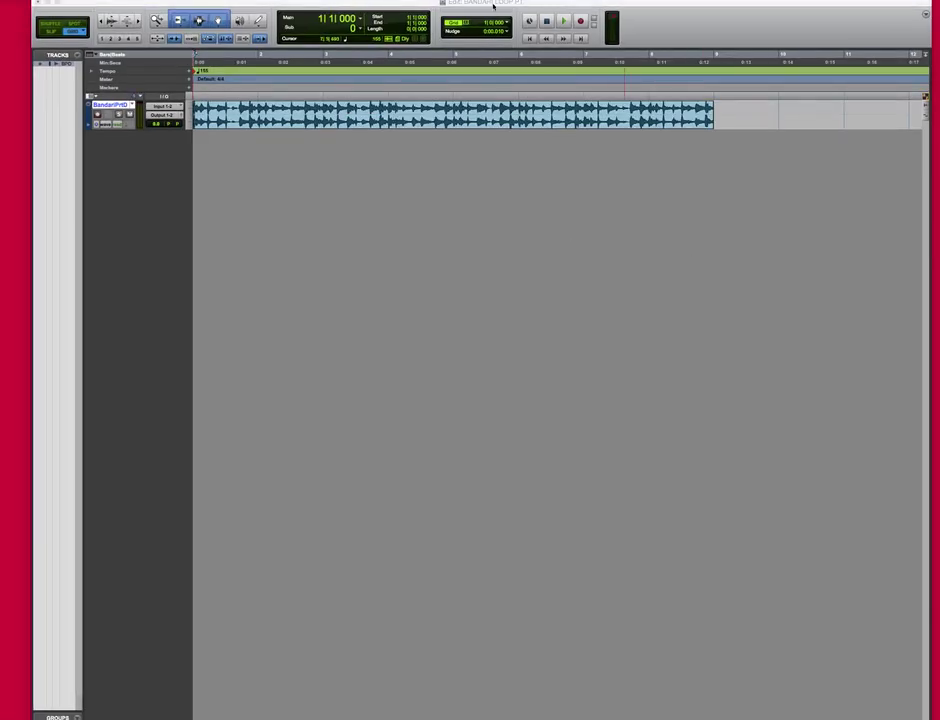
mouse_move(492, 5)
mouse_down()
mouse_move(497, 29)
mouse_move(486, 22)
mouse_up()
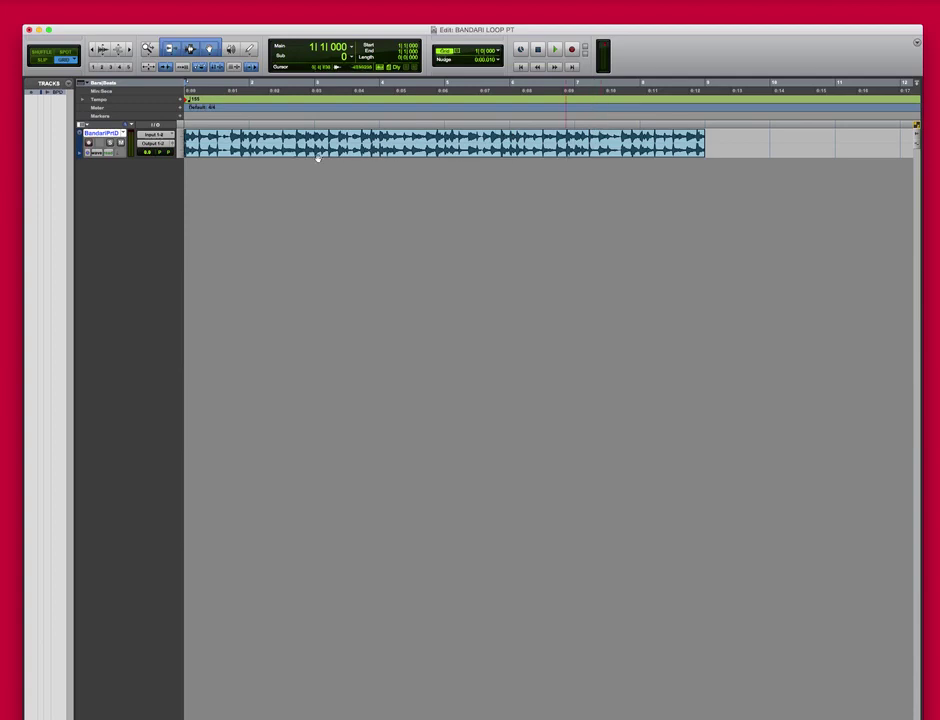
drag(143, 157, 141, 202)
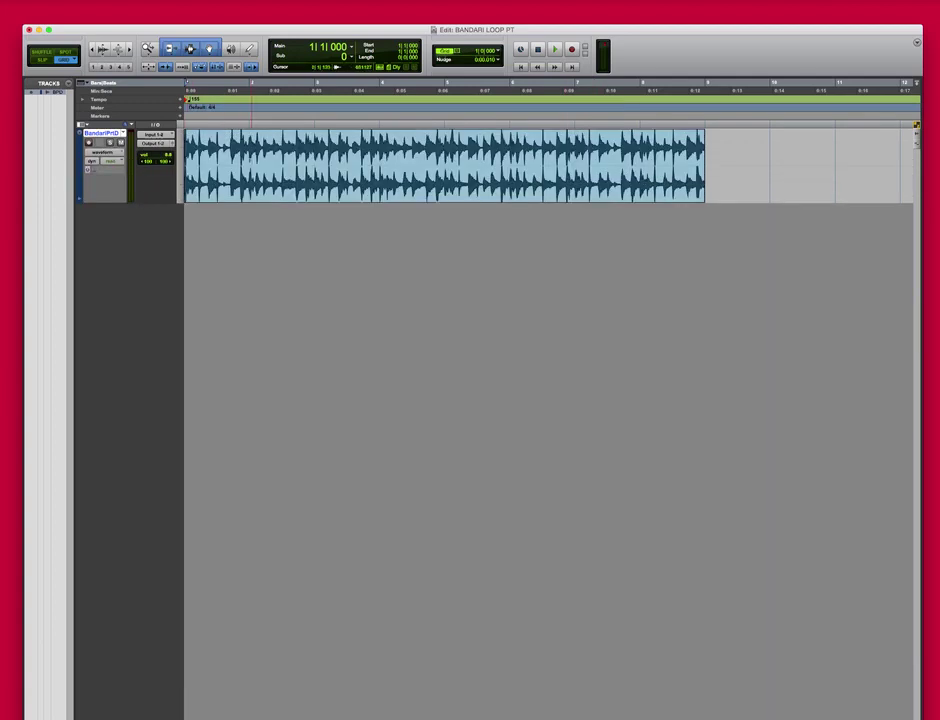
- Play the opening bars of the Bandari loop and select its full eight-bar length starting at bar 1
key(space)
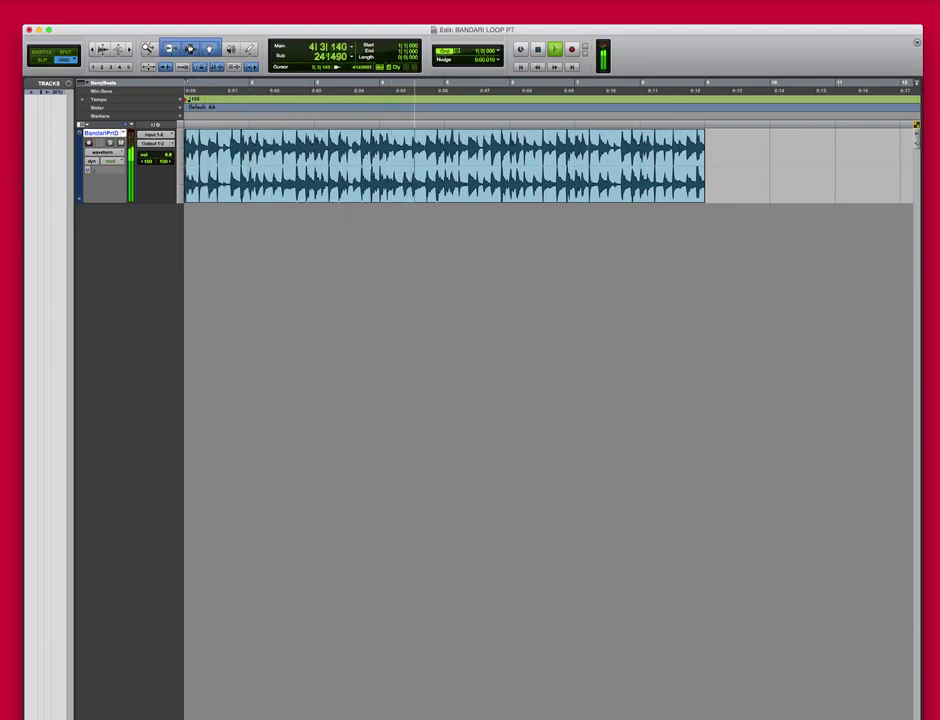
key(space)
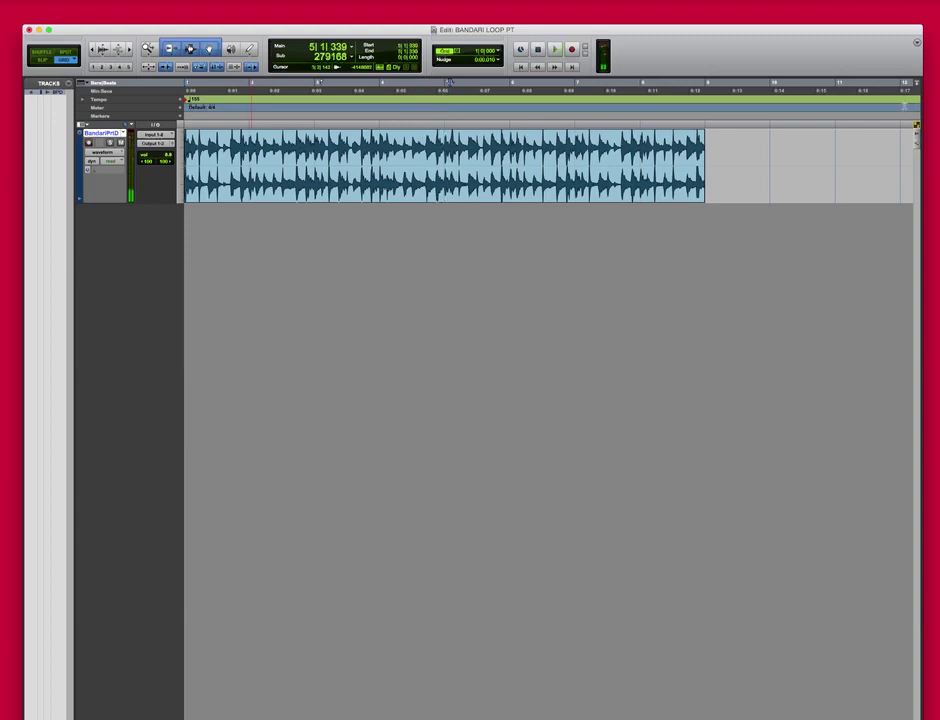
click(288, 147)
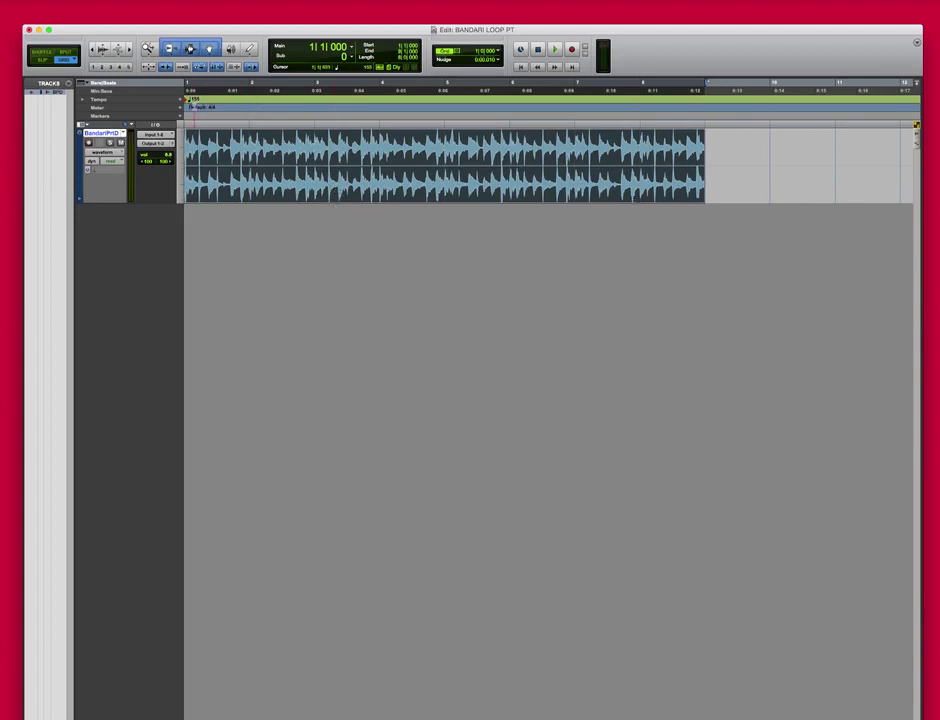
shift+click(722, 159)
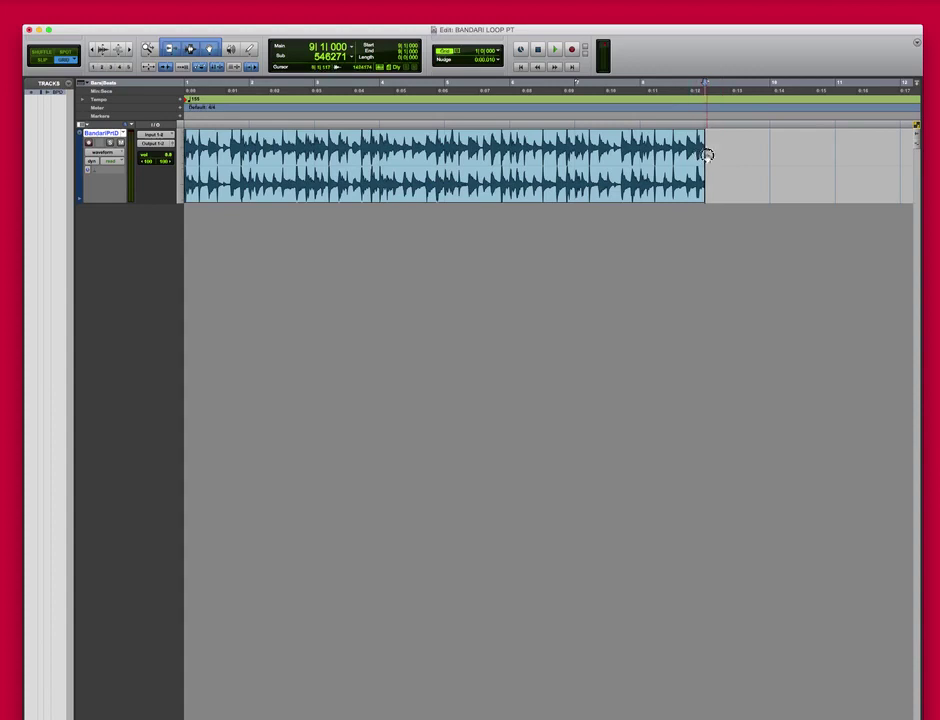
key(Return)
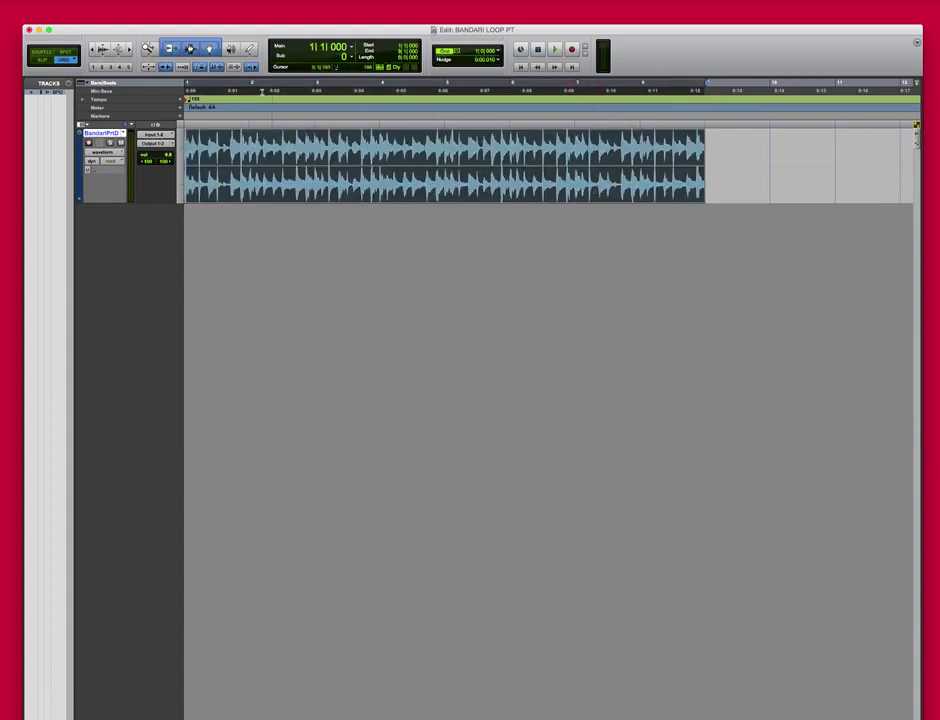
key(space)
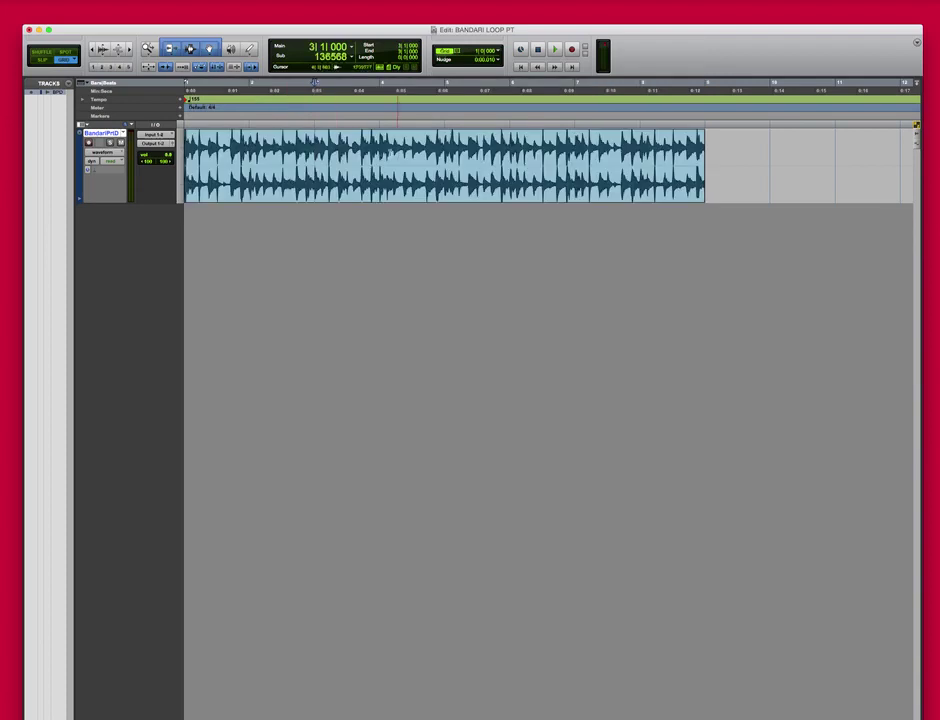
drag(443, 165, 186, 157)
click(480, 180)
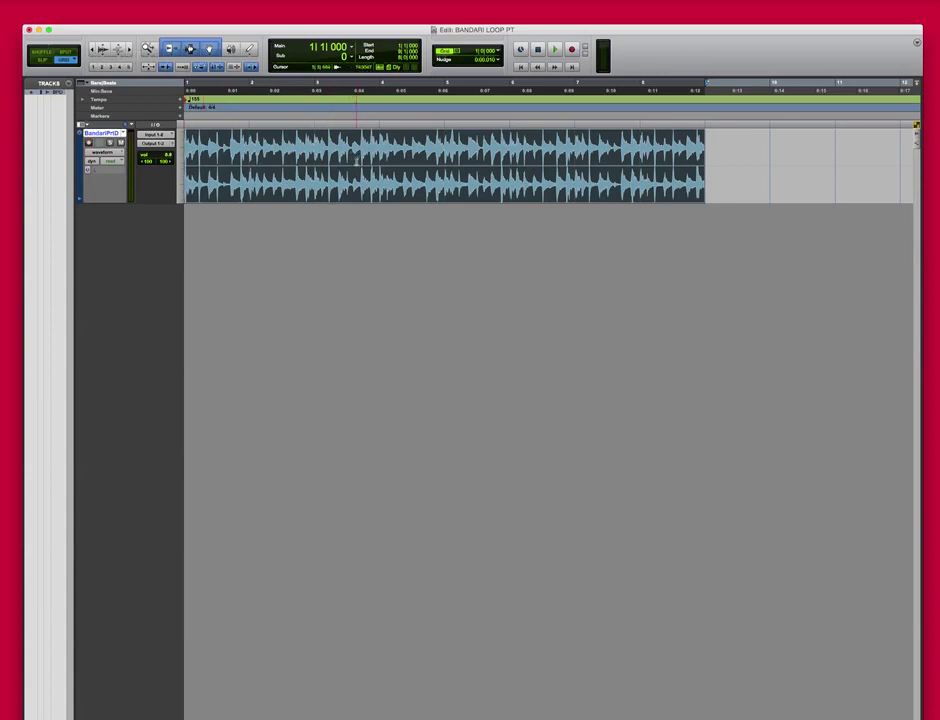
- Select single bars of the loop one at a time, including bars 1, 3 and 5, and reselect the whole clip
click(318, 173)
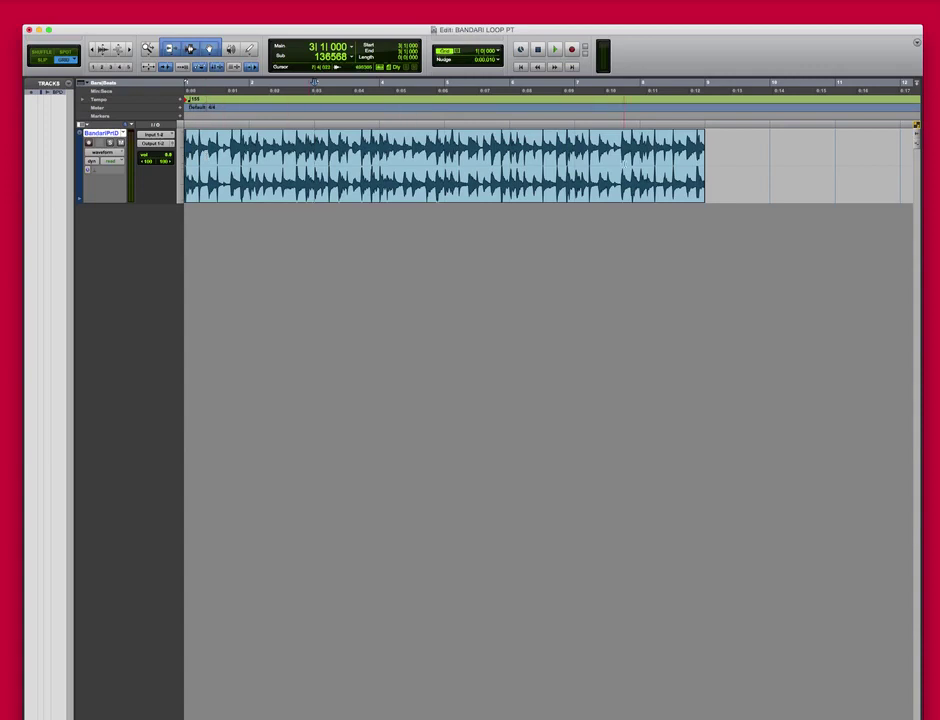
click(256, 145)
shift+click(187, 150)
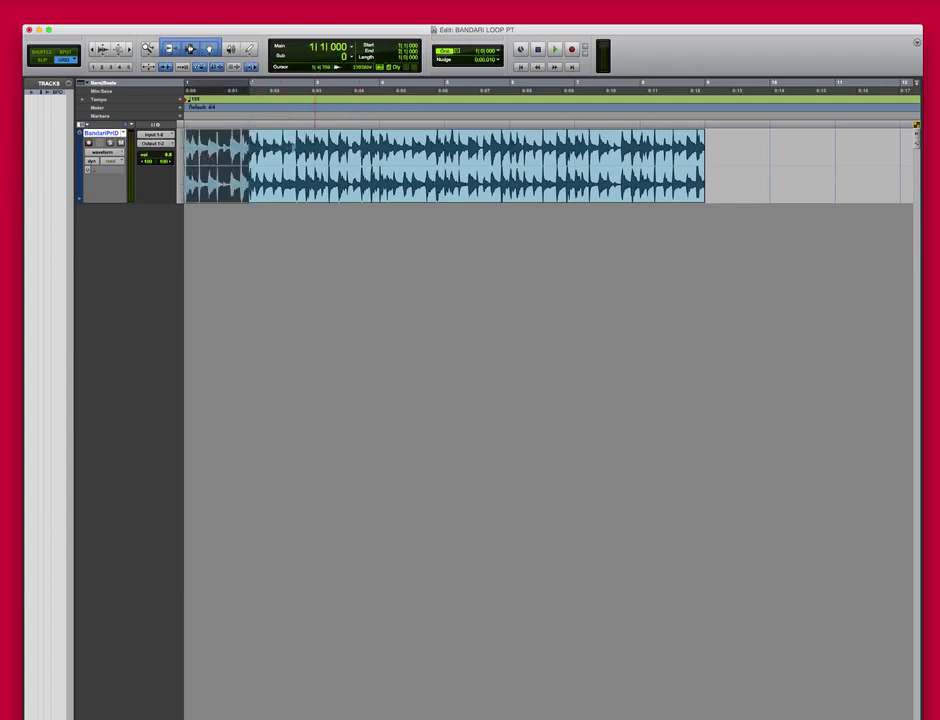
key(shift+KP_Add)
key(shift+KP_Add)
key(shift+KP_Add)
key(shift+KP_Add)
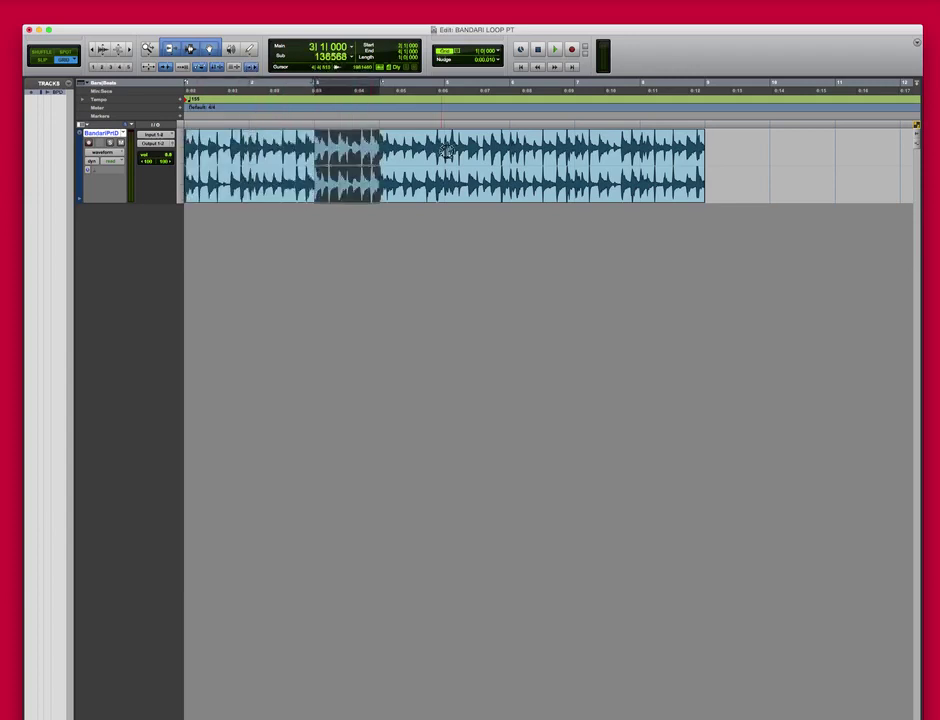
drag(457, 151, 510, 151)
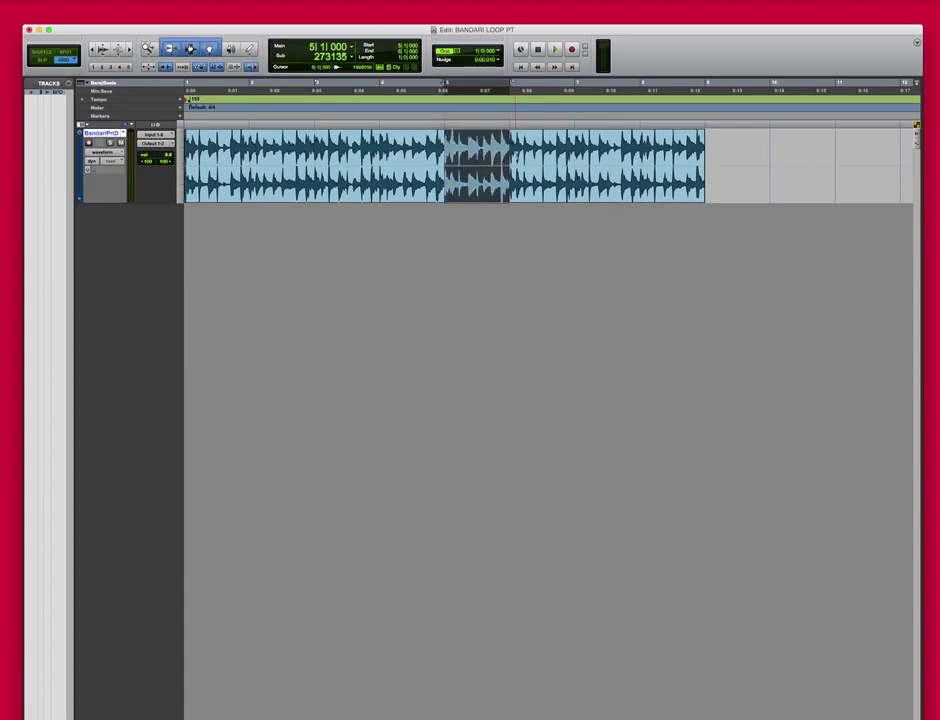
click(582, 157)
drag(644, 152, 705, 152)
double_click(598, 183)
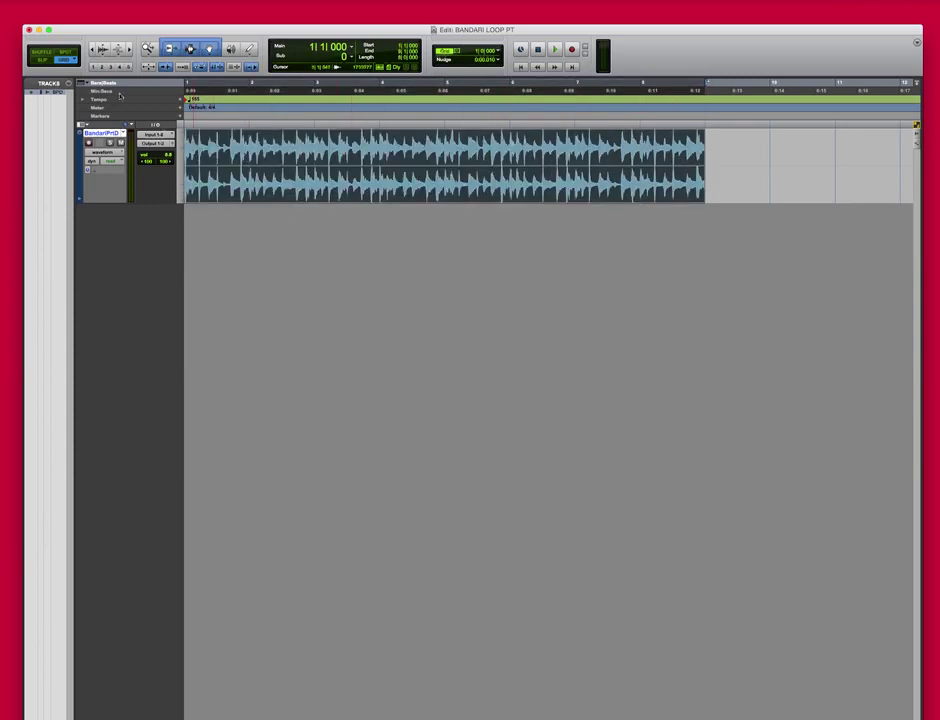
- Minimize the Pro Tools session, quit the running ReCycle program and launch ReCycle again
click(39, 31)
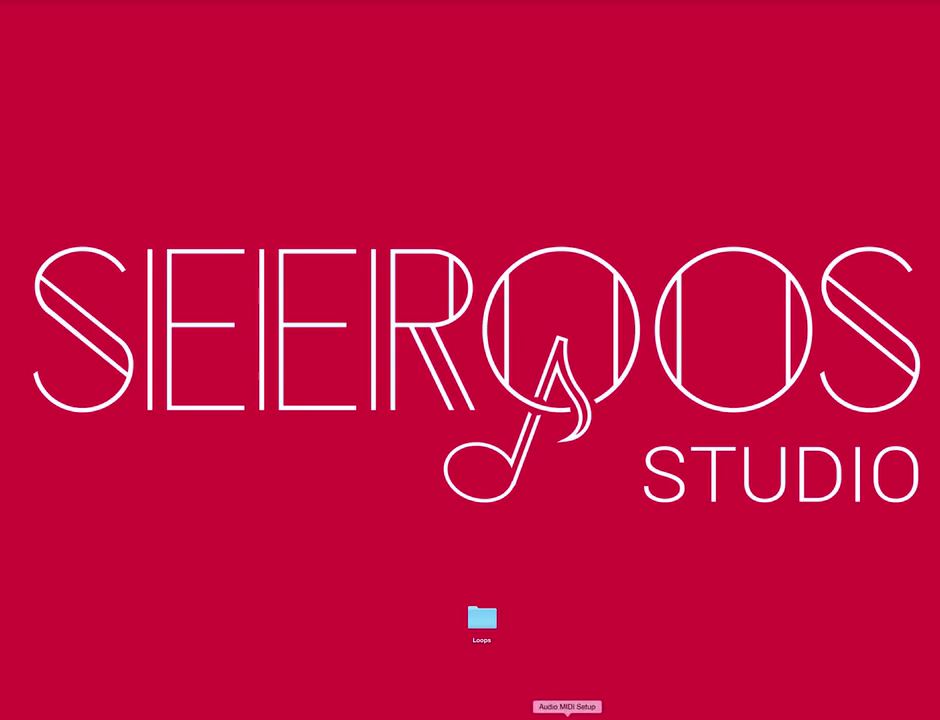
right_click(510, 715)
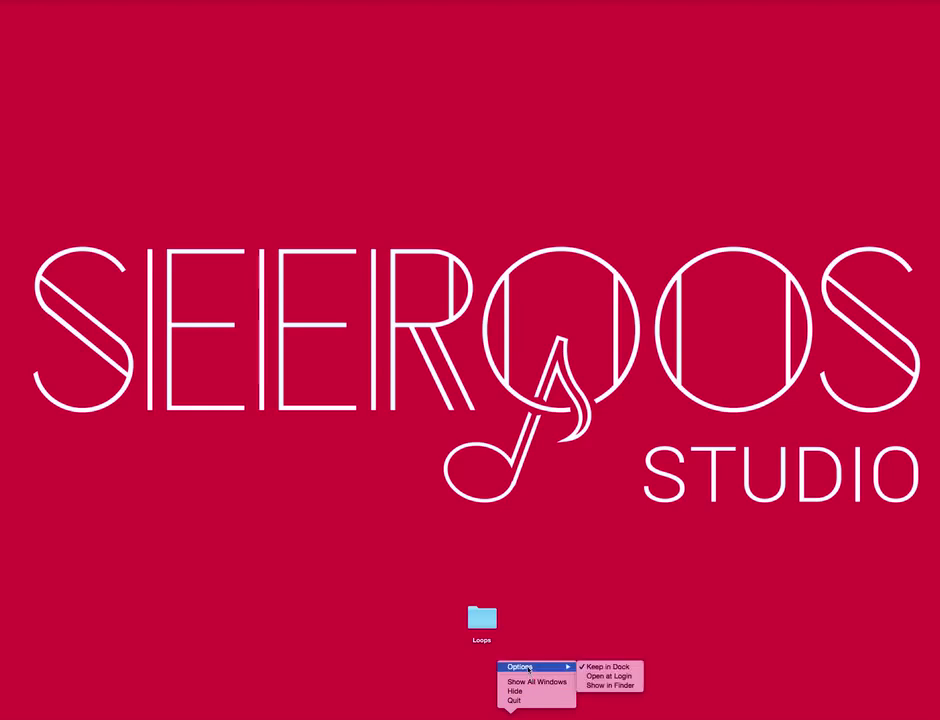
click(529, 700)
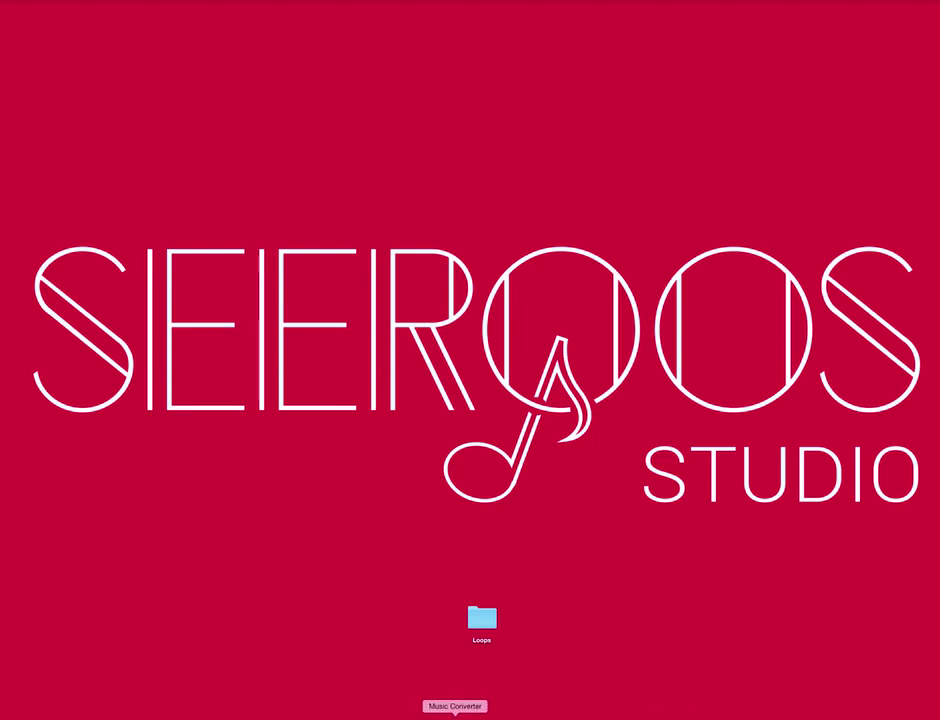
right_click(508, 716)
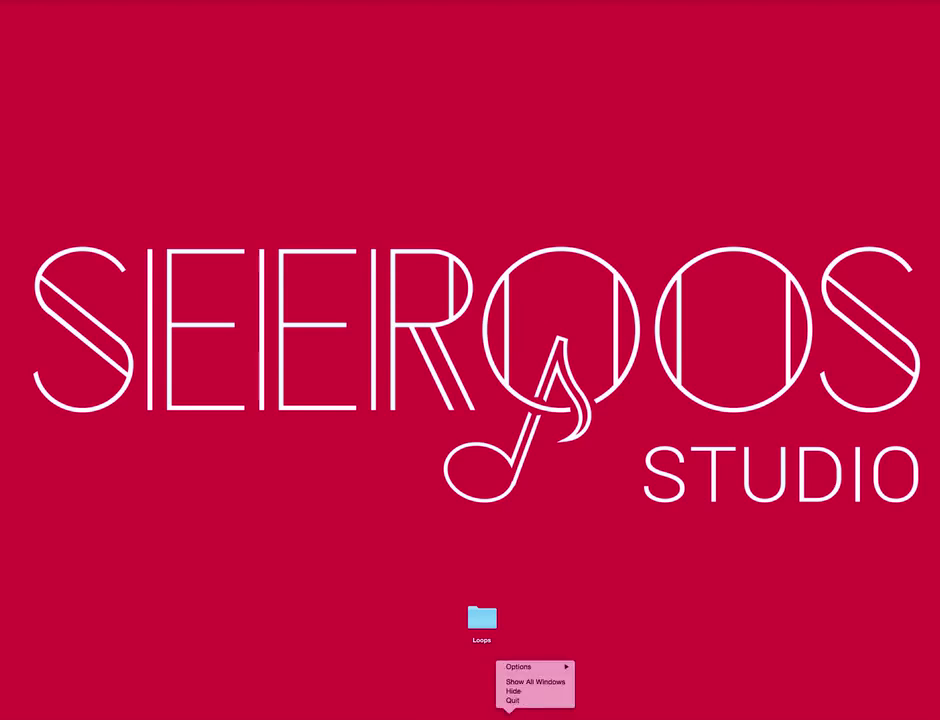
click(510, 700)
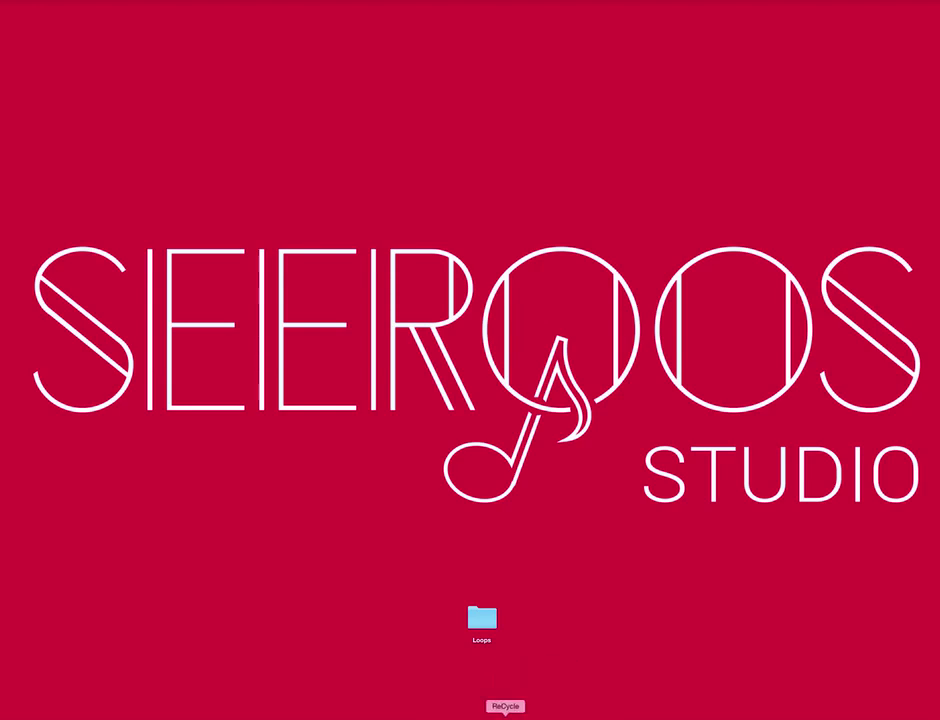
click(508, 714)
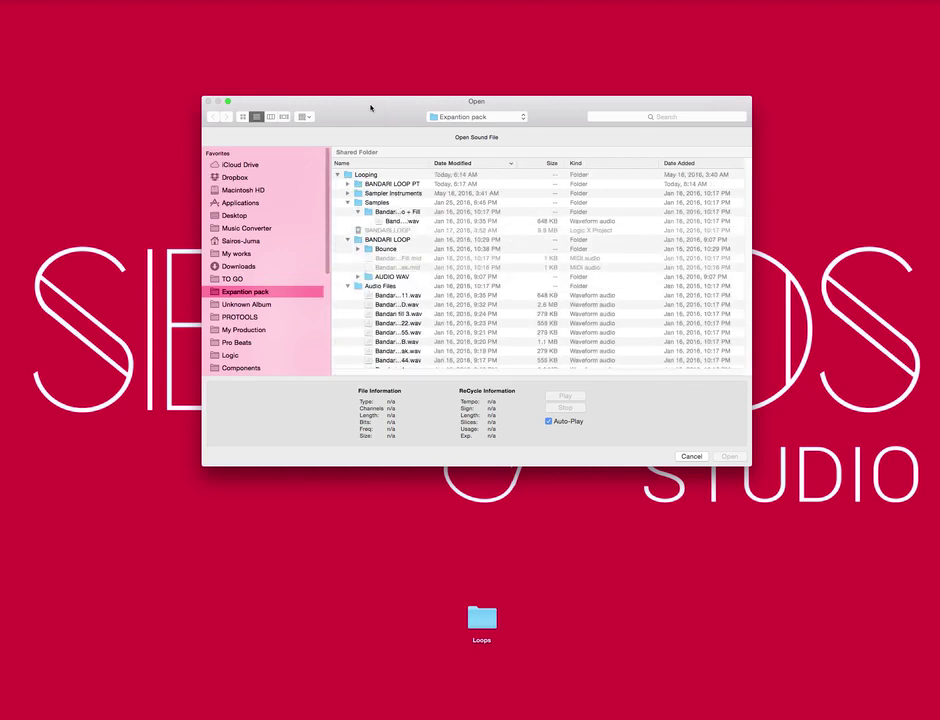
- Reposition the sound file browser, preview the Bandari file ending in 11.wav, stop its playback and turn off Auto-Play
drag(370, 108, 318, 102)
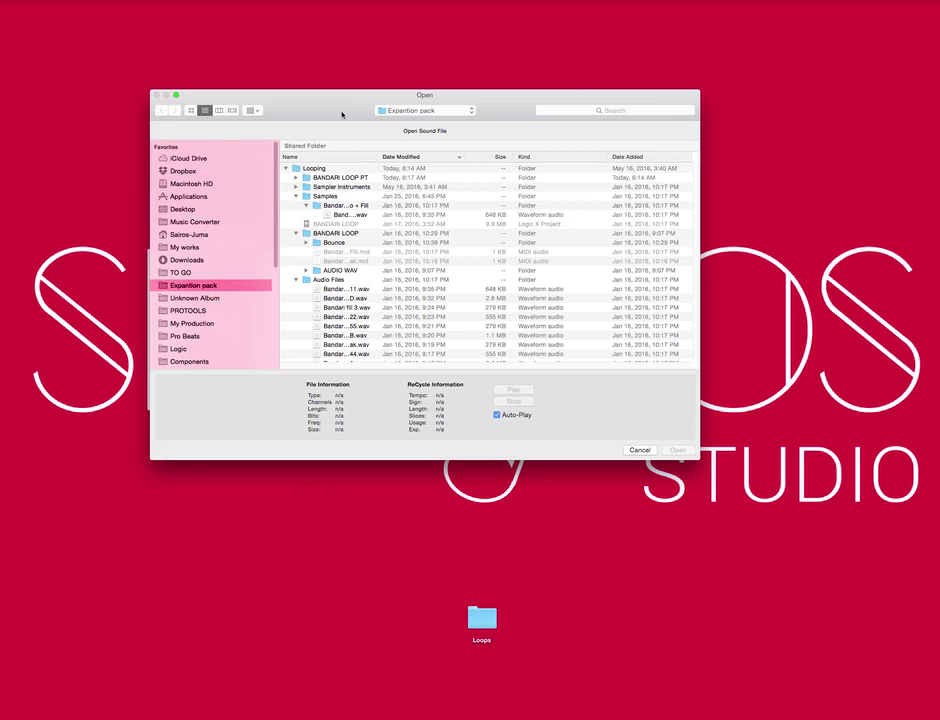
drag(342, 106, 344, 101)
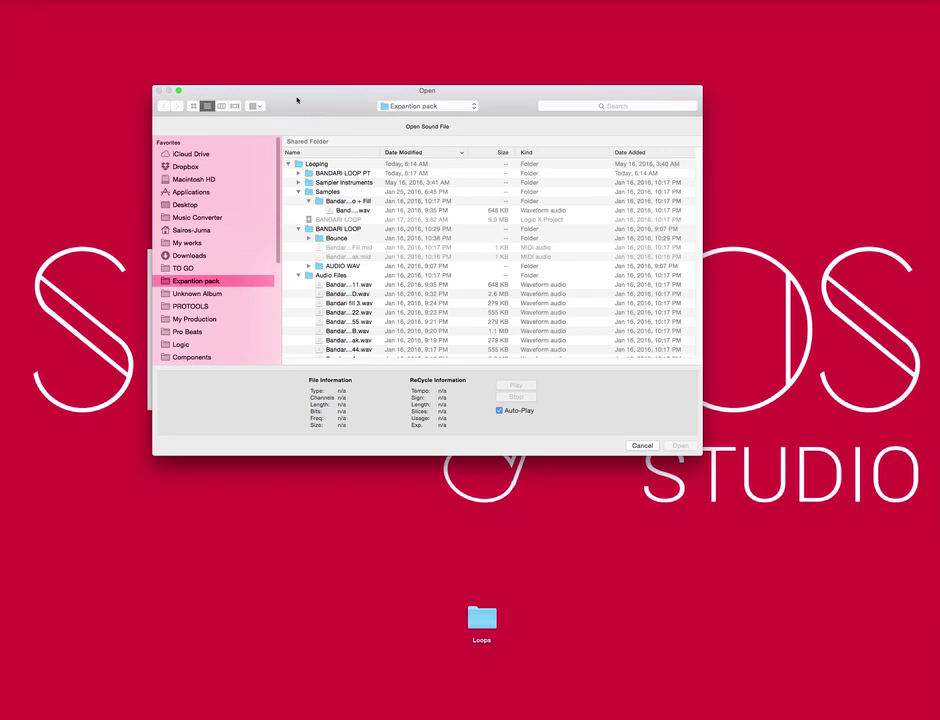
drag(325, 101, 262, 90)
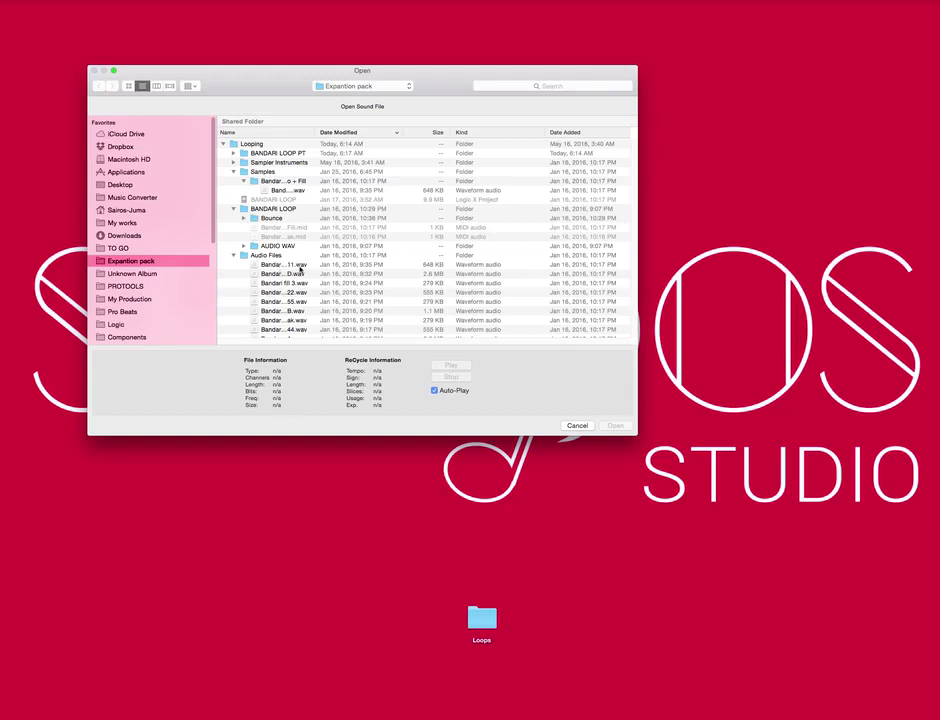
click(300, 266)
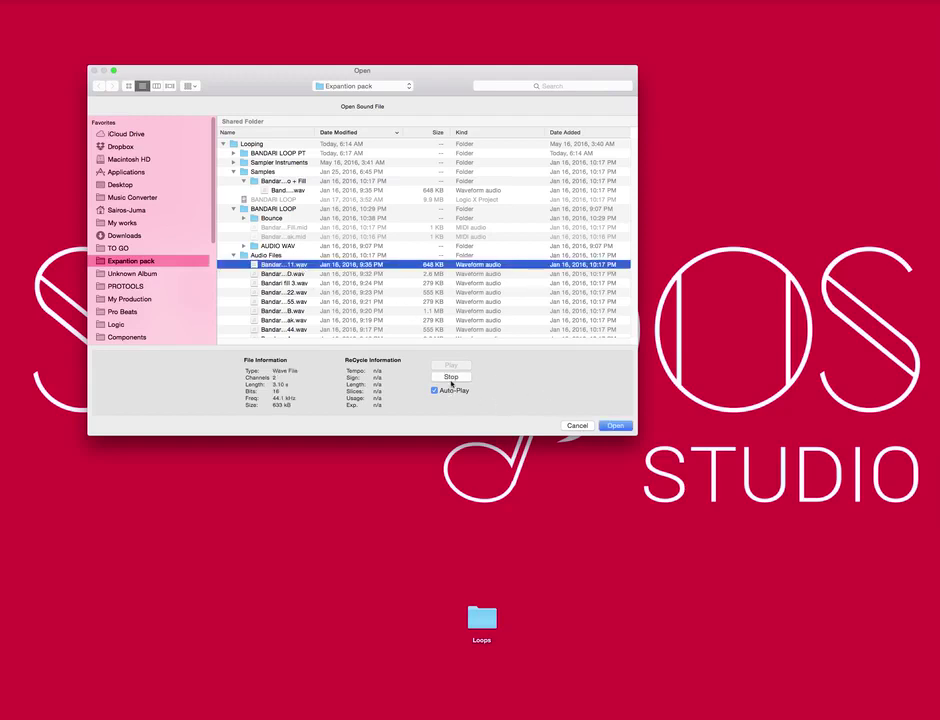
click(451, 376)
click(435, 390)
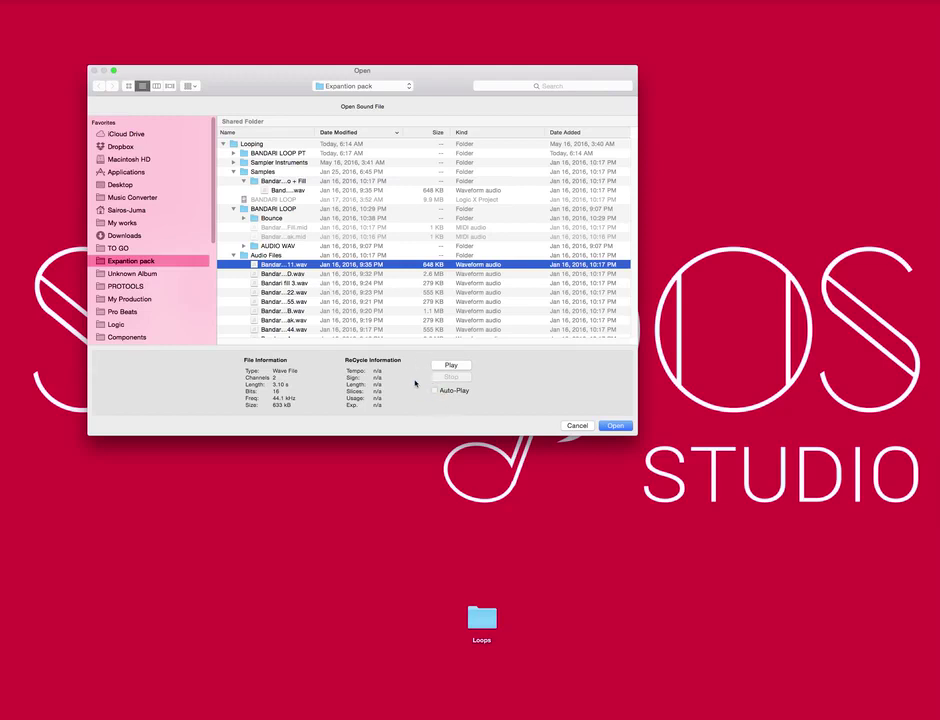
- Open Bandari Part D.wav from the Audio Files folder and enlarge its waveform window to fill most of the screen
click(303, 275)
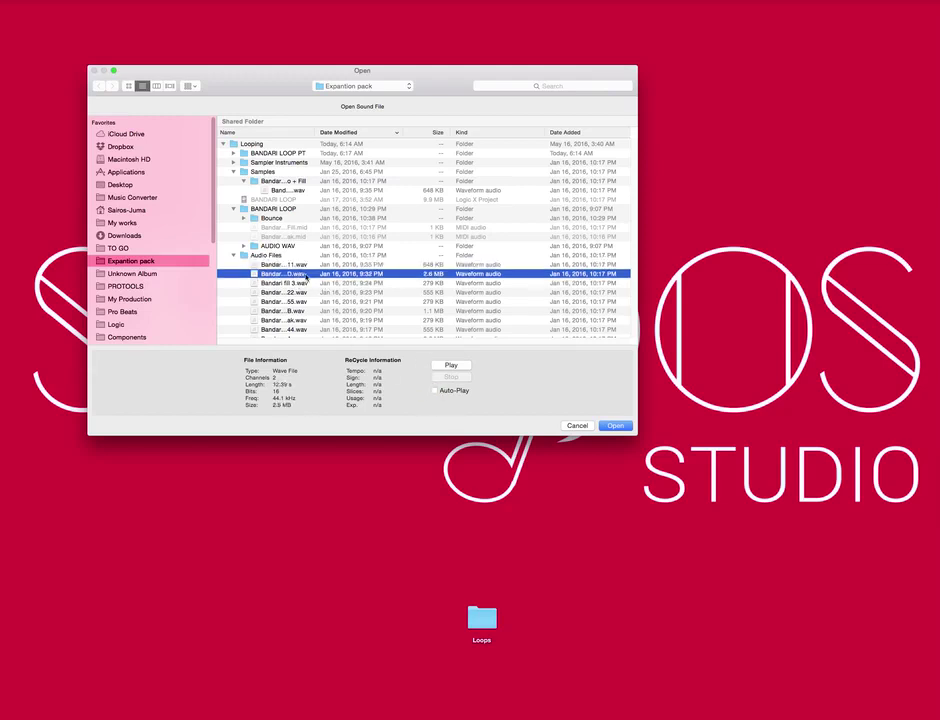
click(612, 425)
drag(320, 14, 590, 13)
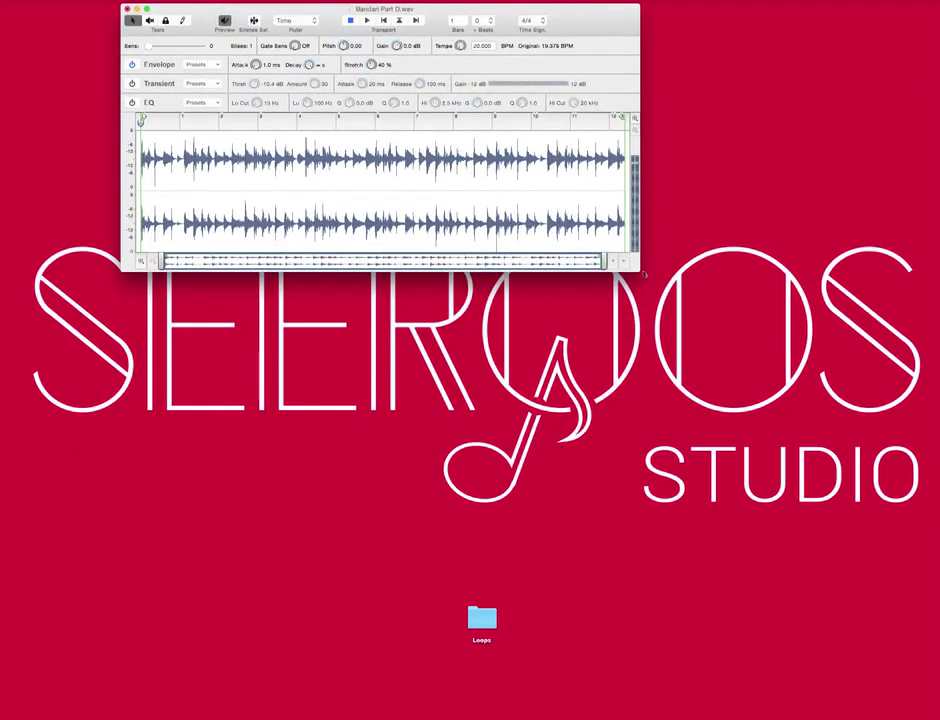
drag(636, 268, 893, 619)
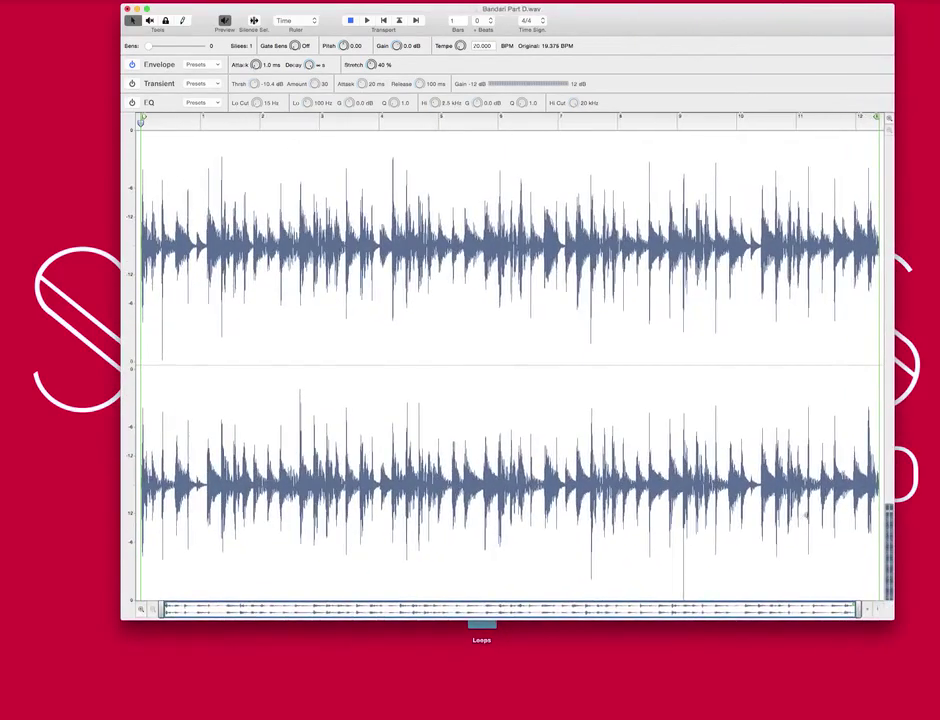
- Move the Bandari Part D window to the screen's upper-left corner, stretch it nearly full screen, and toggle Preview off and back on
drag(619, 10, 509, 15)
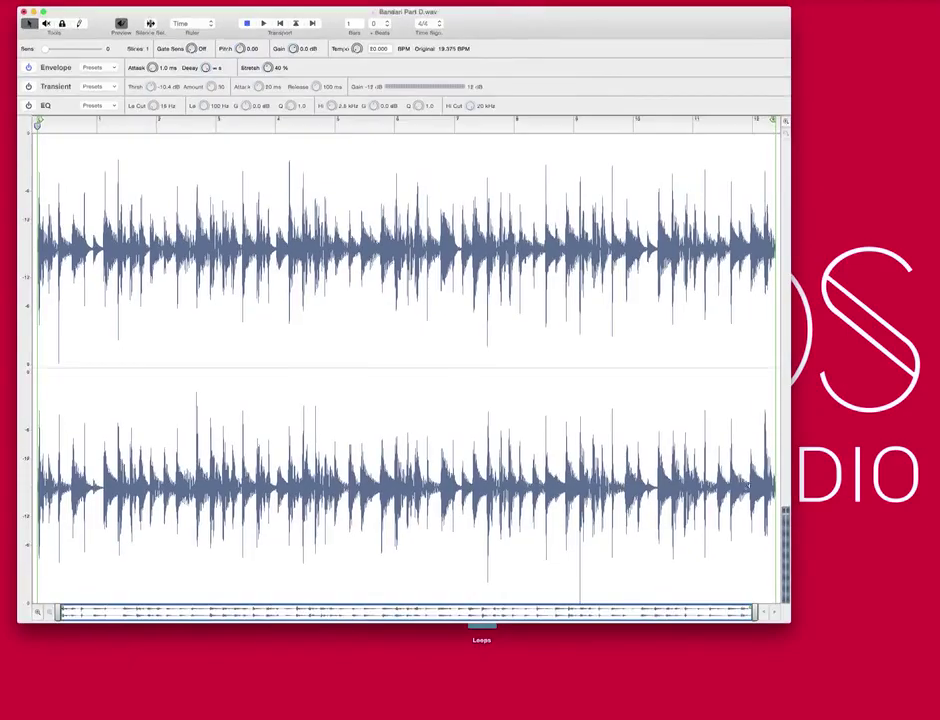
drag(790, 623, 925, 700)
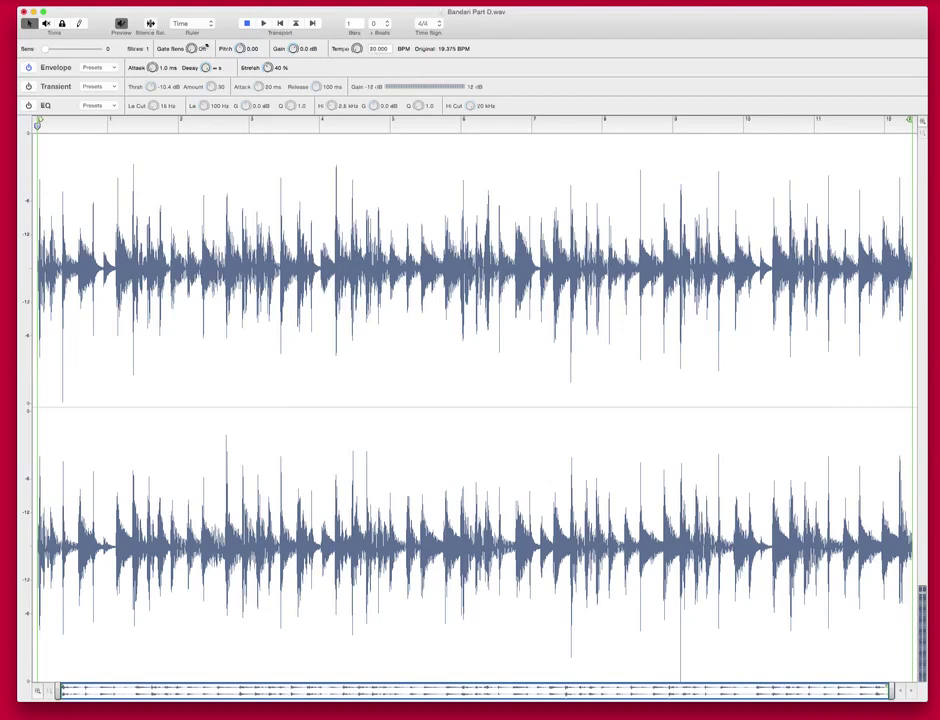
click(120, 30)
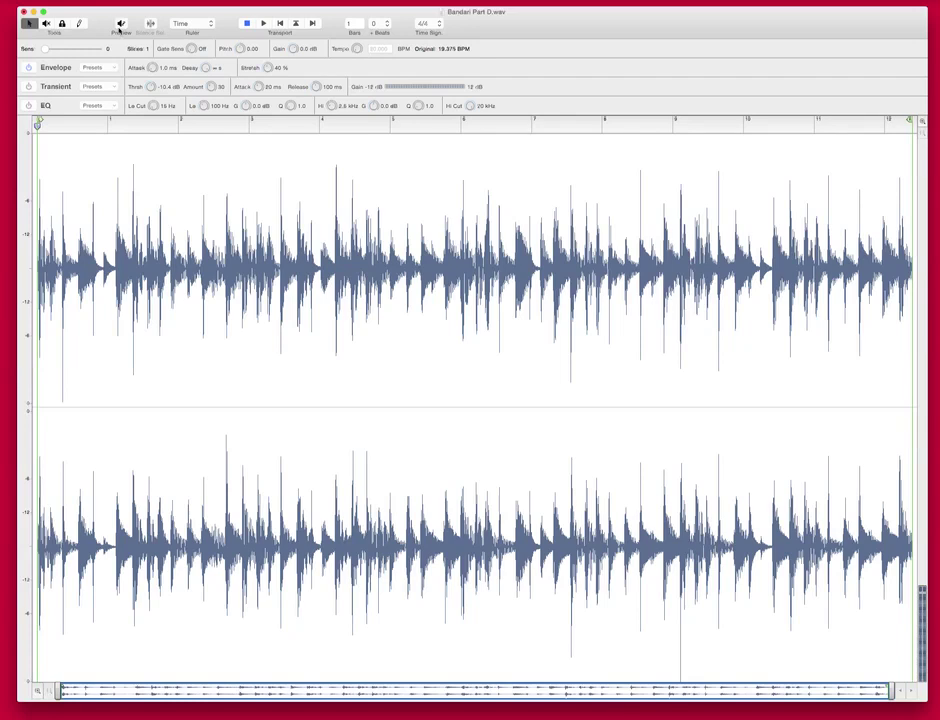
click(120, 25)
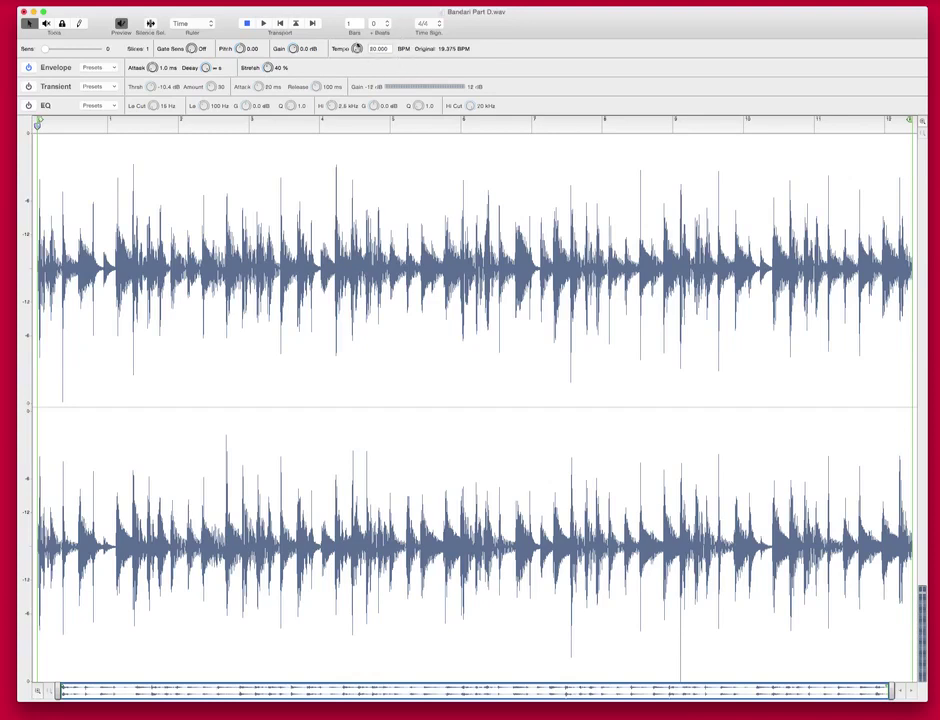
- Set the loop length to 8 bars and the tempo to 155 BPM
click(355, 23)
text(8)
key(Return)
click(373, 53)
text(155)
key(Return)
- Audition the loop twice, varying the pitch and returning it to 0.00 during the second playback, and stop it
click(264, 24)
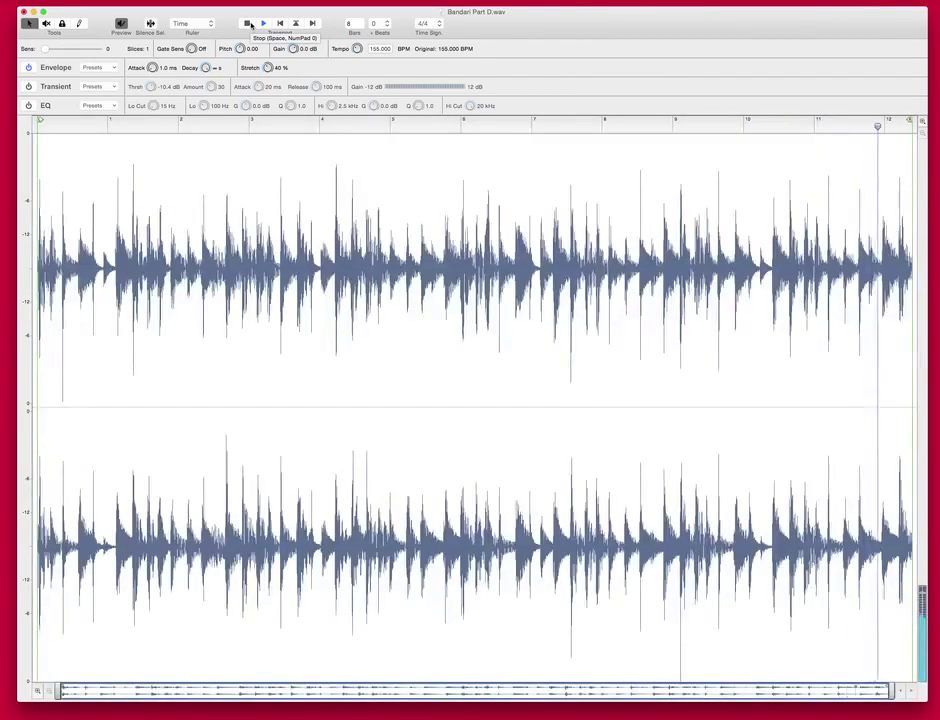
click(249, 23)
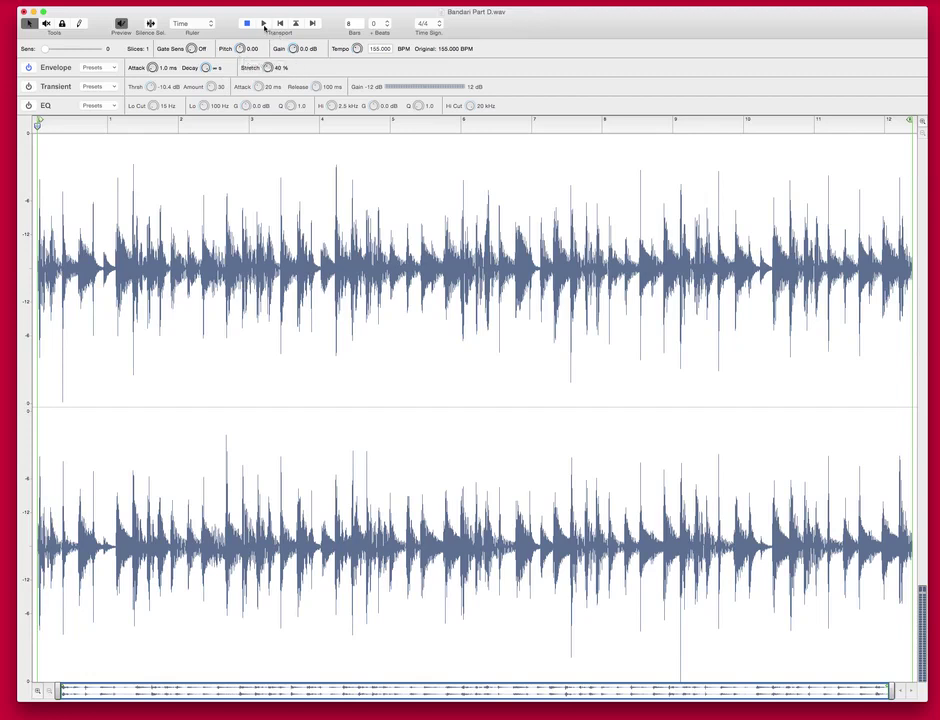
click(263, 24)
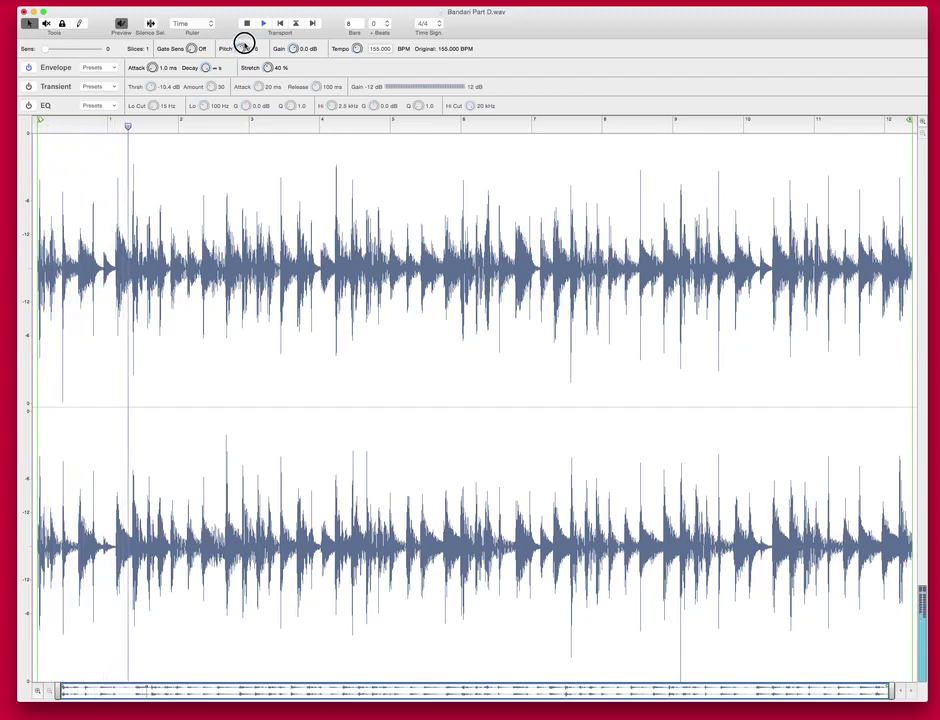
mouse_move(244, 46)
mouse_down()
mouse_move(243, 57)
mouse_move(242, 49)
mouse_up()
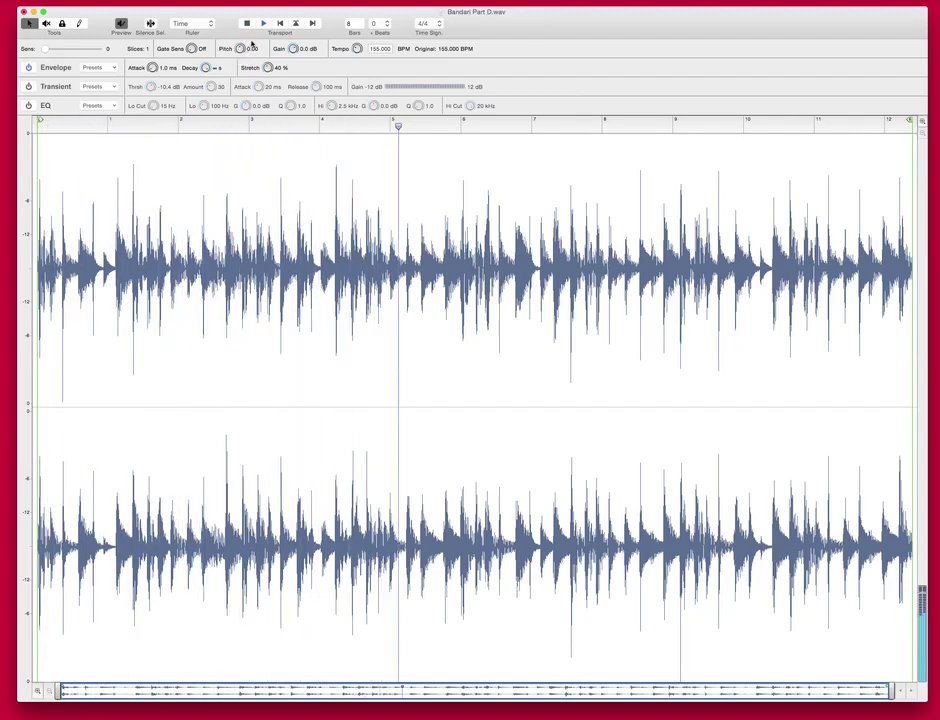
click(248, 24)
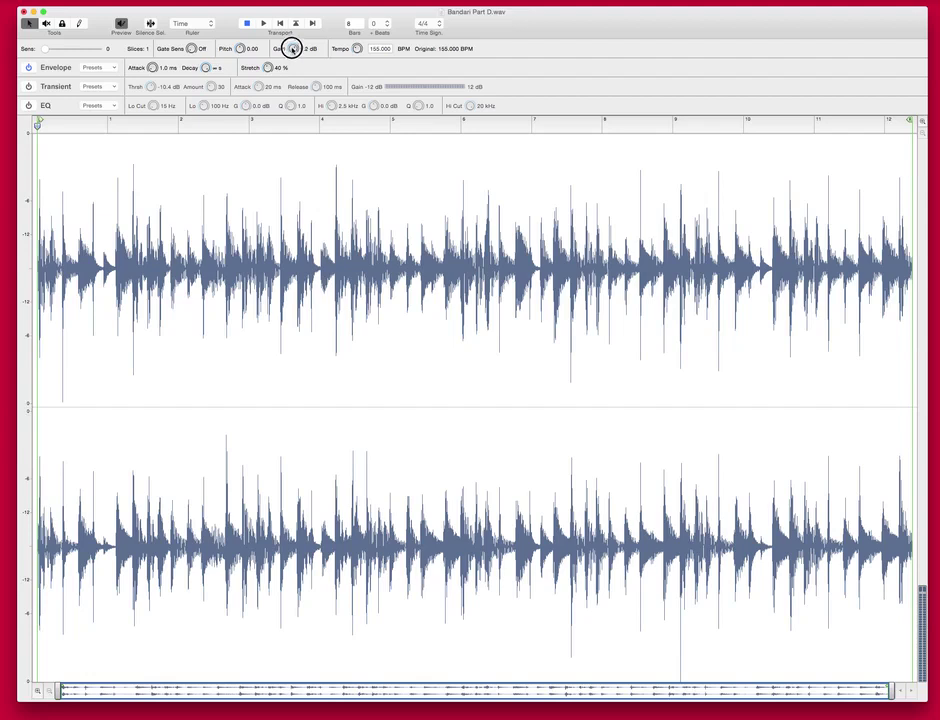
- Lower the loop's gain to -2.1 dB and check the time signature options, keeping 4/4
drag(294, 48, 297, 56)
click(28, 105)
click(232, 16)
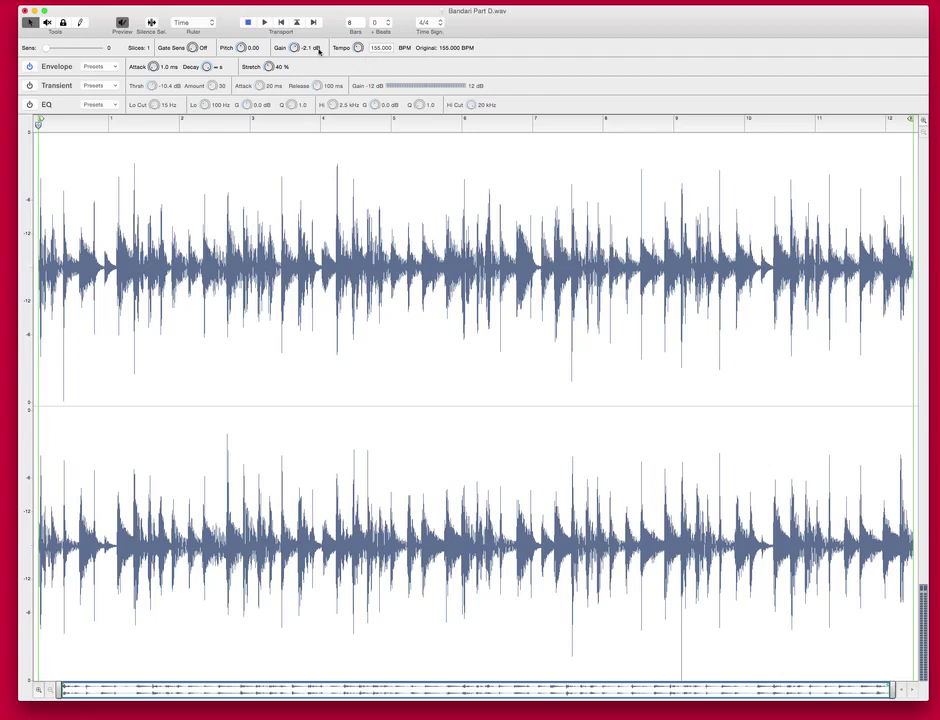
click(425, 22)
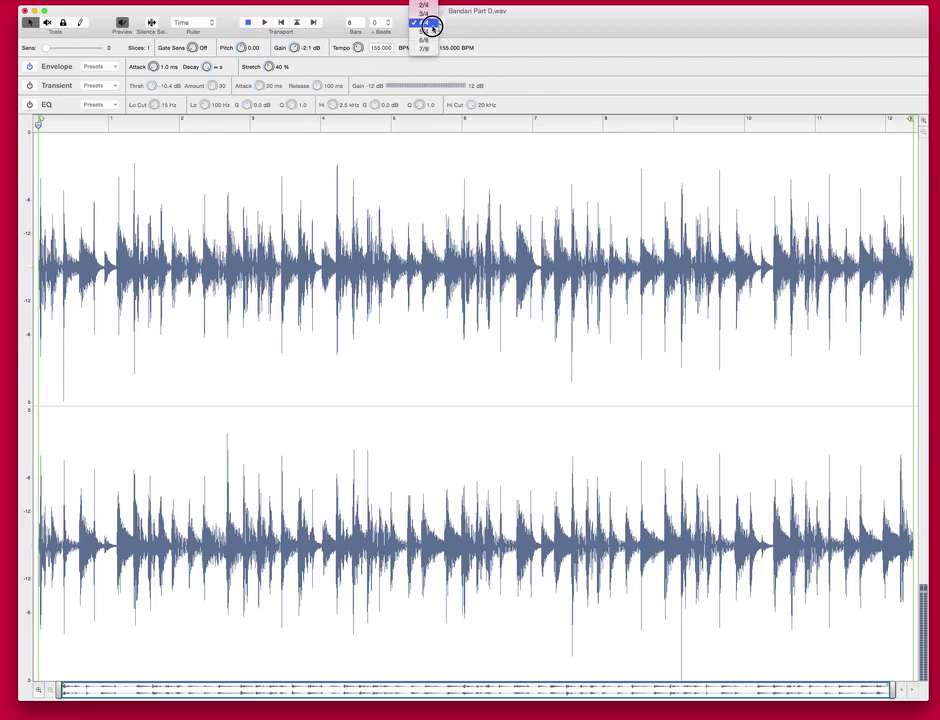
click(498, 33)
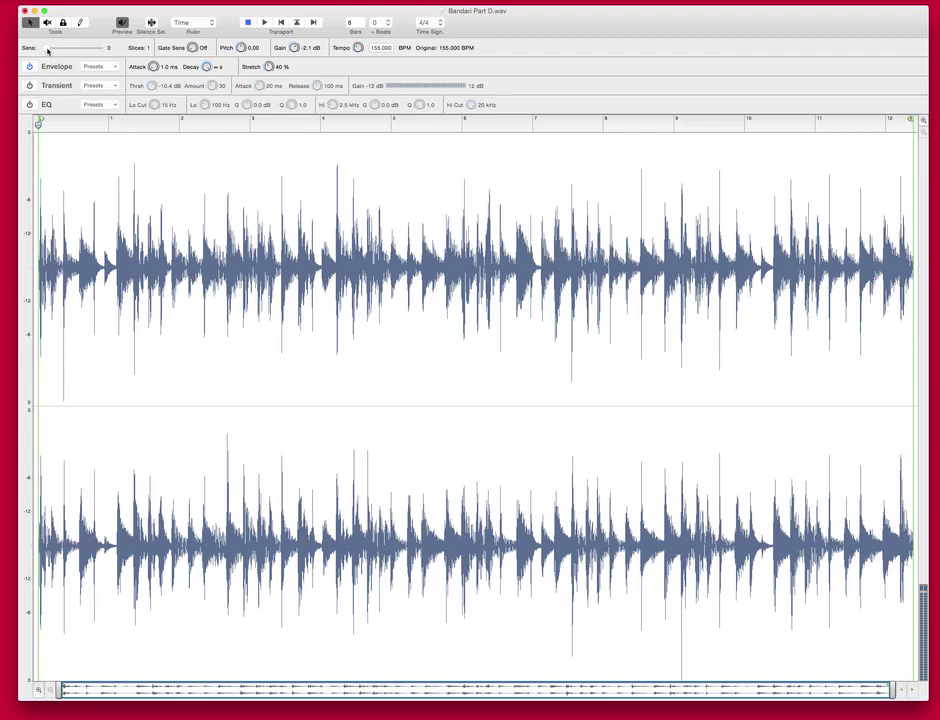
- Slice the loop at its transients, trying several sensitivity values and settling on 67
drag(45, 47, 79, 50)
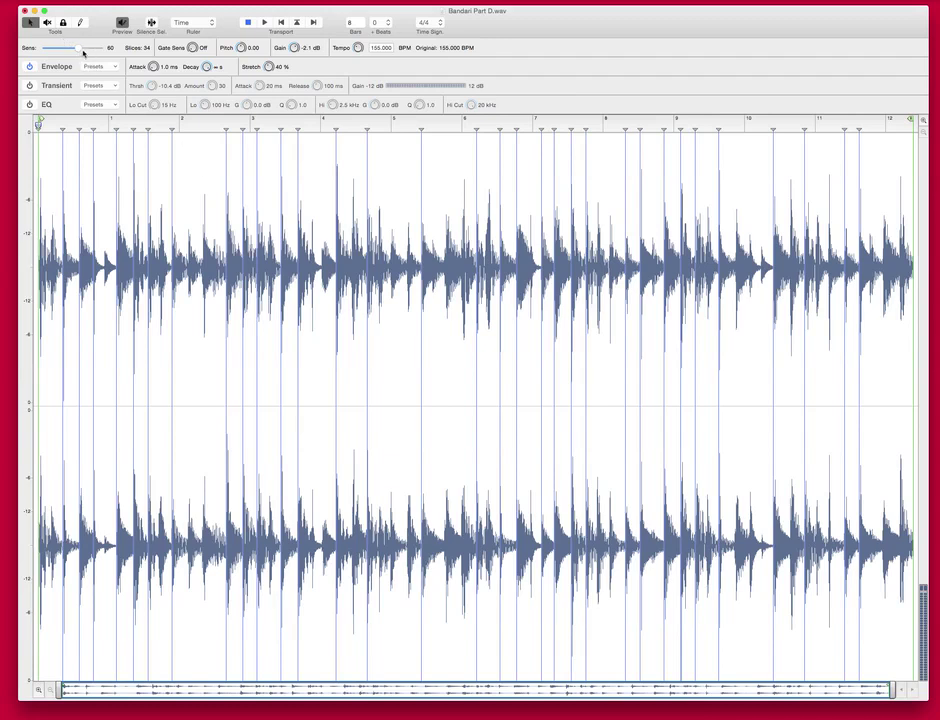
mouse_move(83, 50)
mouse_down()
mouse_move(73, 49)
mouse_move(87, 61)
mouse_up()
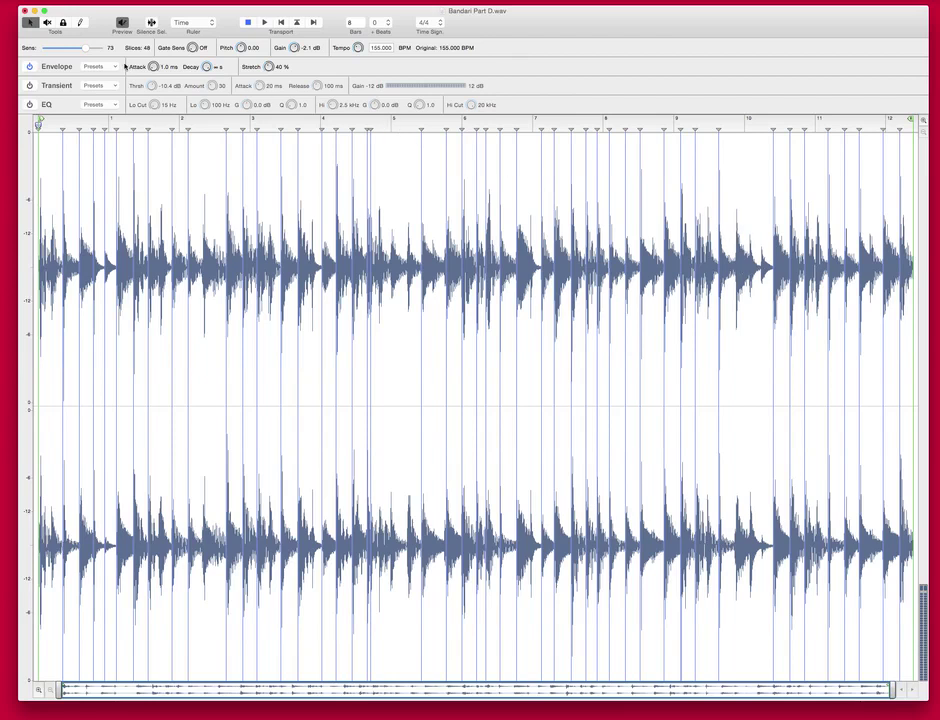
drag(85, 50, 87, 50)
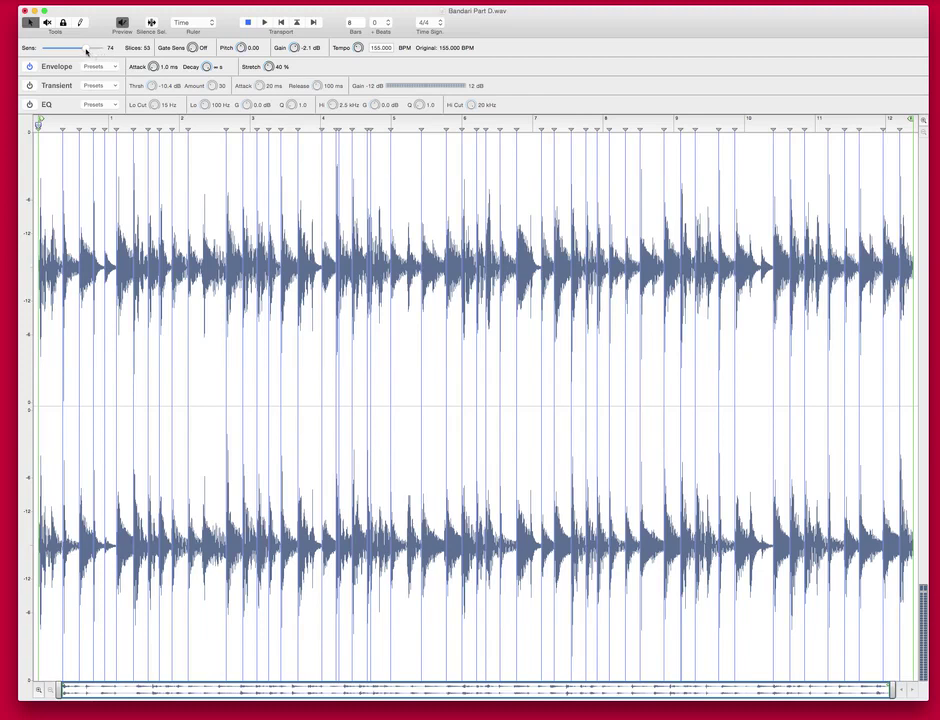
drag(86, 50, 82, 49)
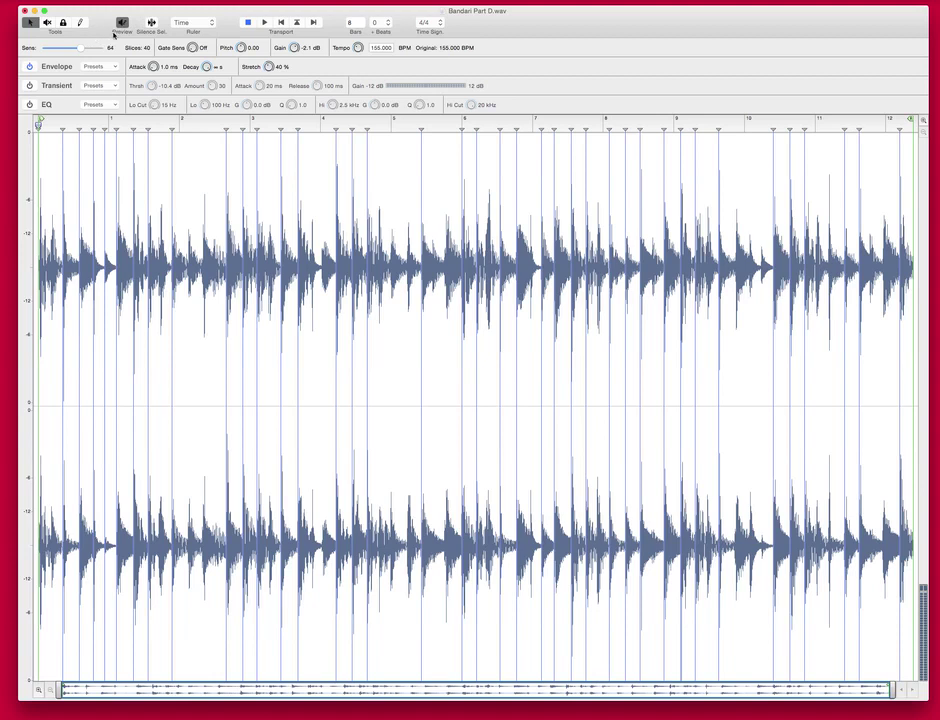
drag(80, 48, 85, 50)
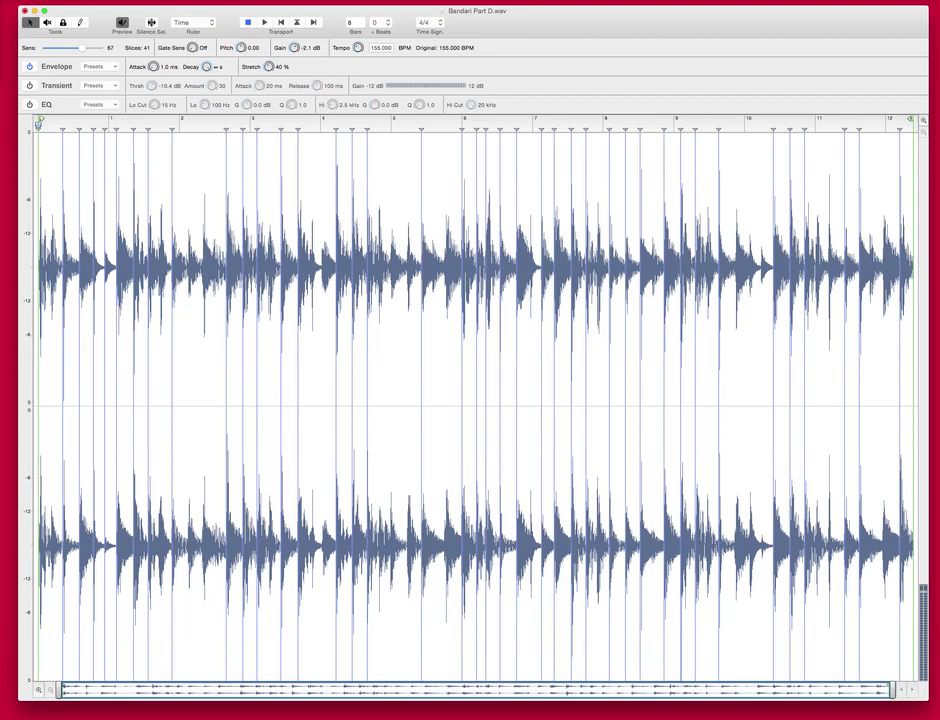
- Save the sliced loop as a REX2 file named Bandari Part D in the Loops folder
key(super+s)
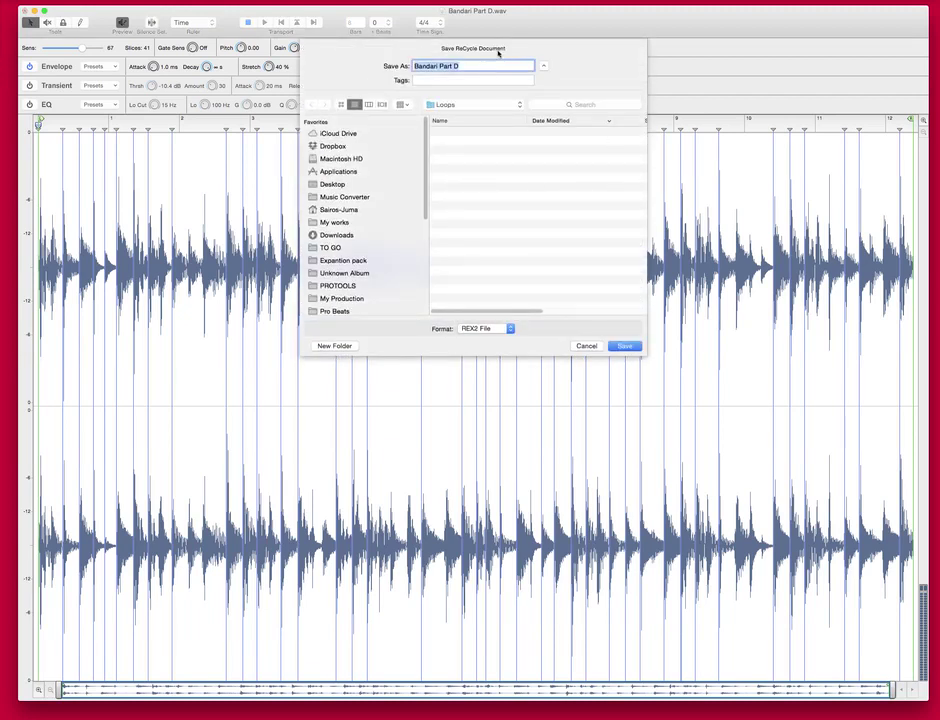
click(543, 66)
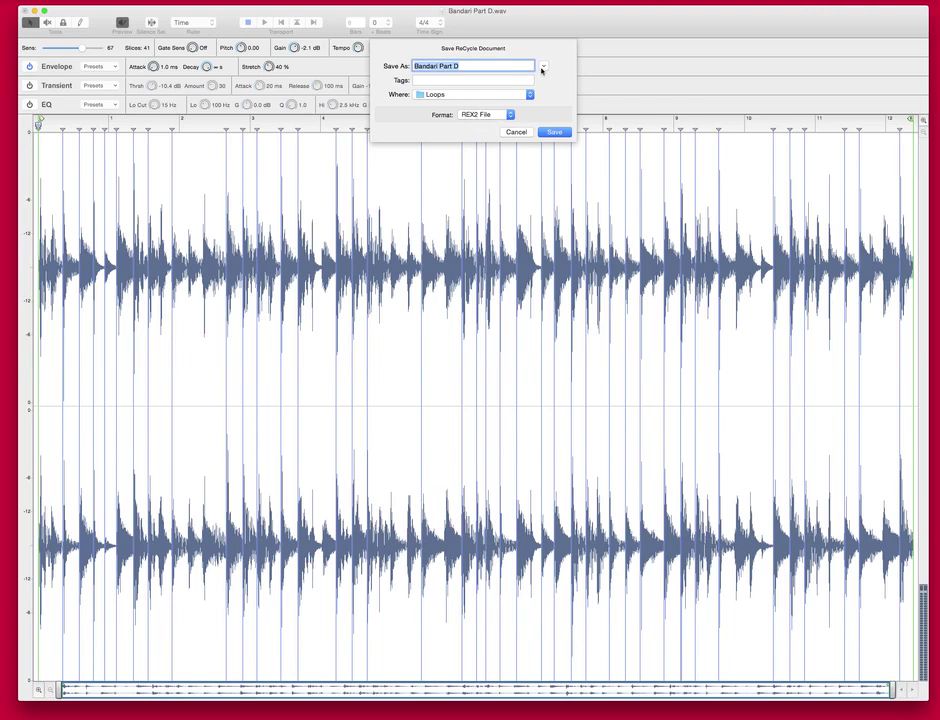
click(543, 66)
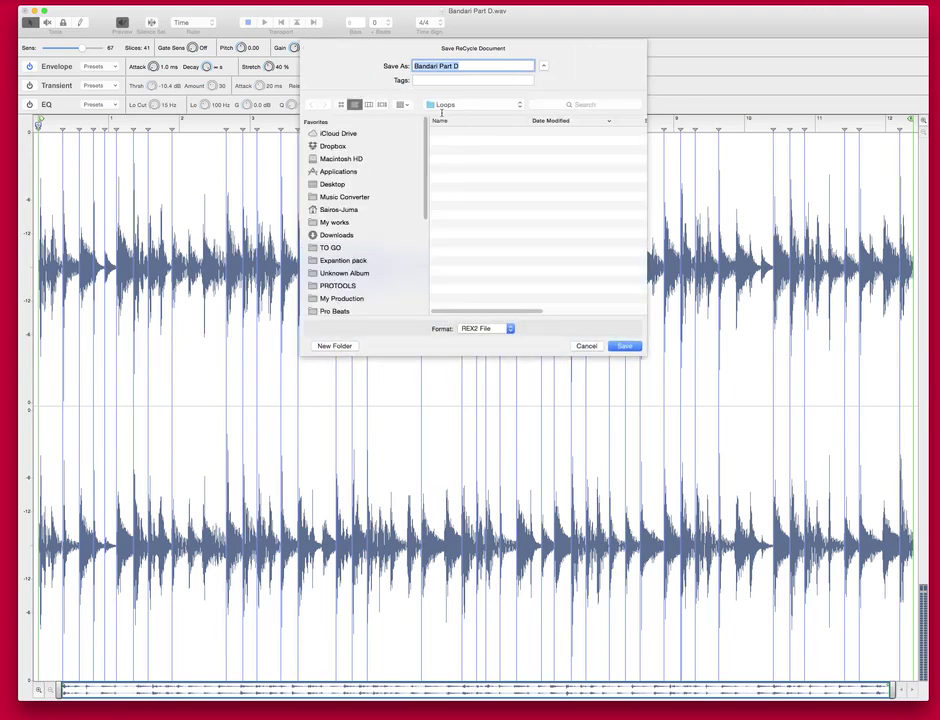
click(451, 105)
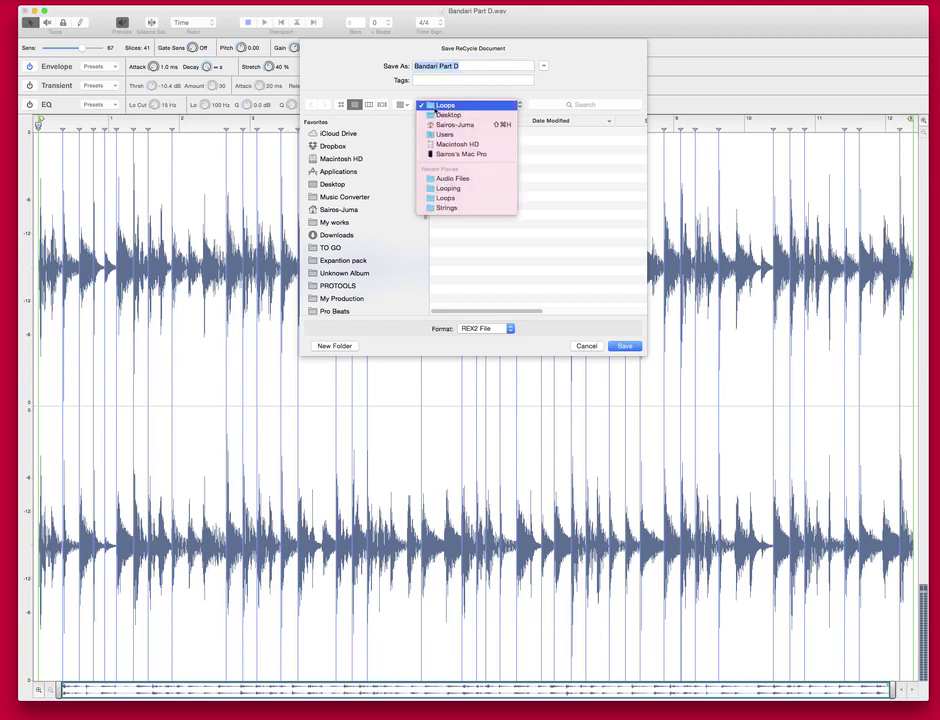
click(410, 96)
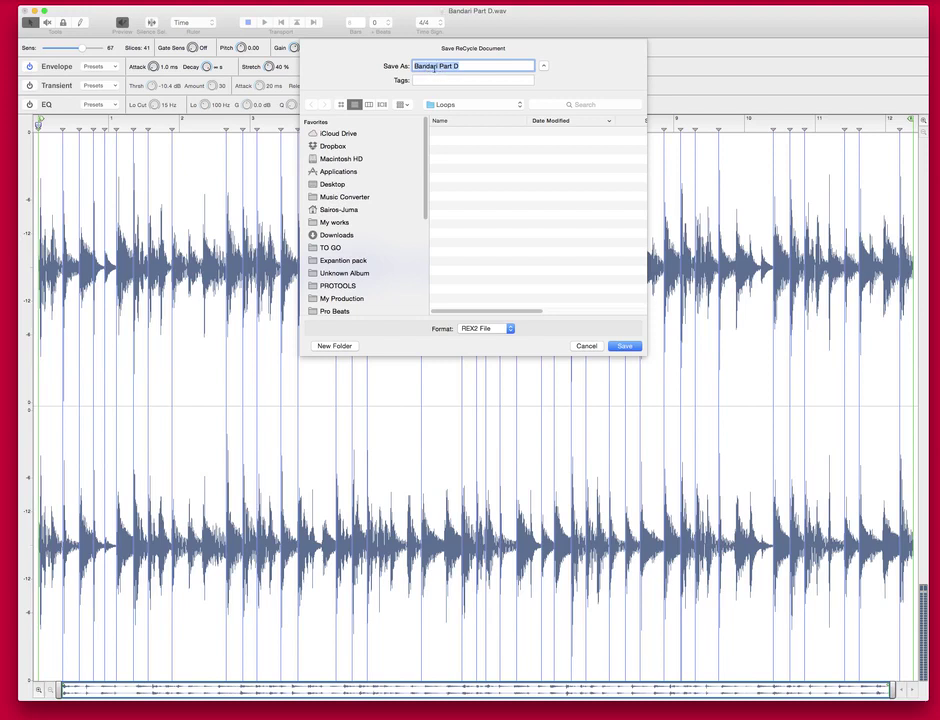
click(457, 66)
click(625, 346)
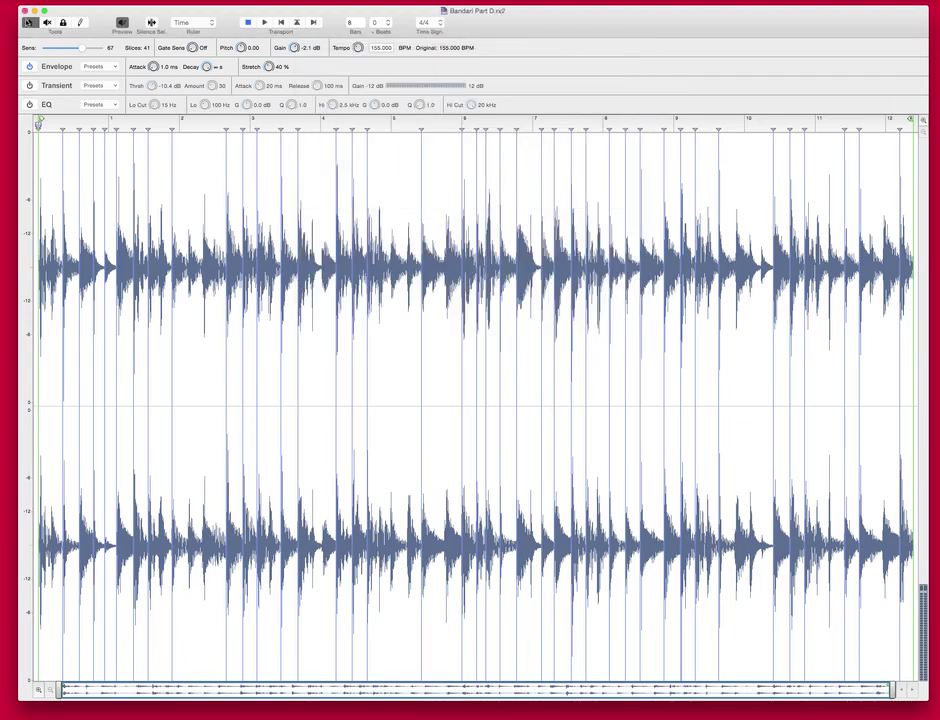
- Close the loop's document window, move the Loops folder up on the desktop and open it
click(28, 10)
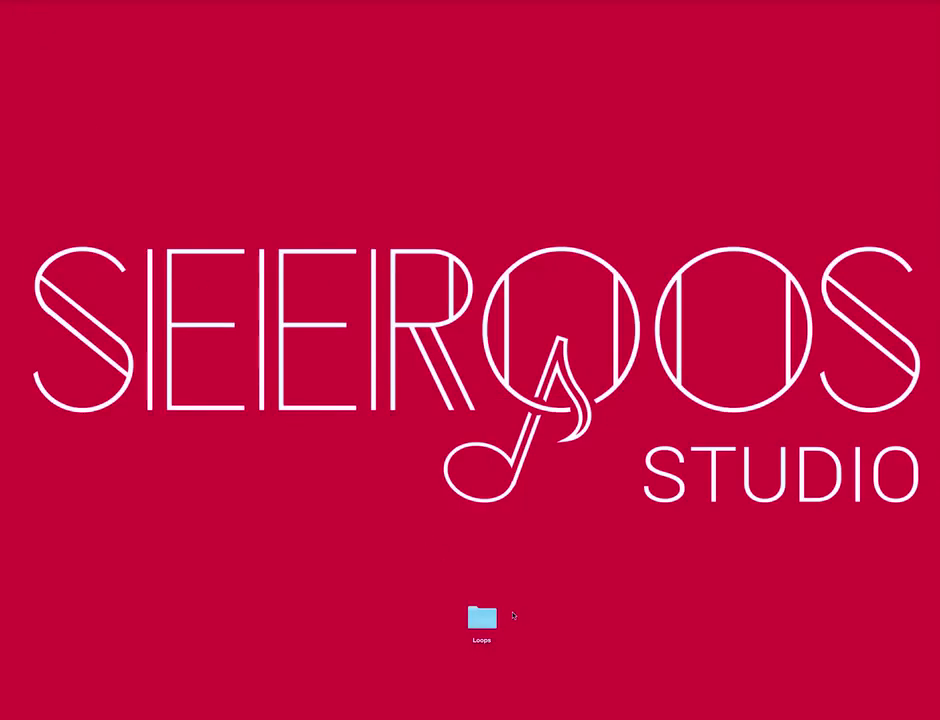
click(482, 620)
drag(483, 622, 482, 566)
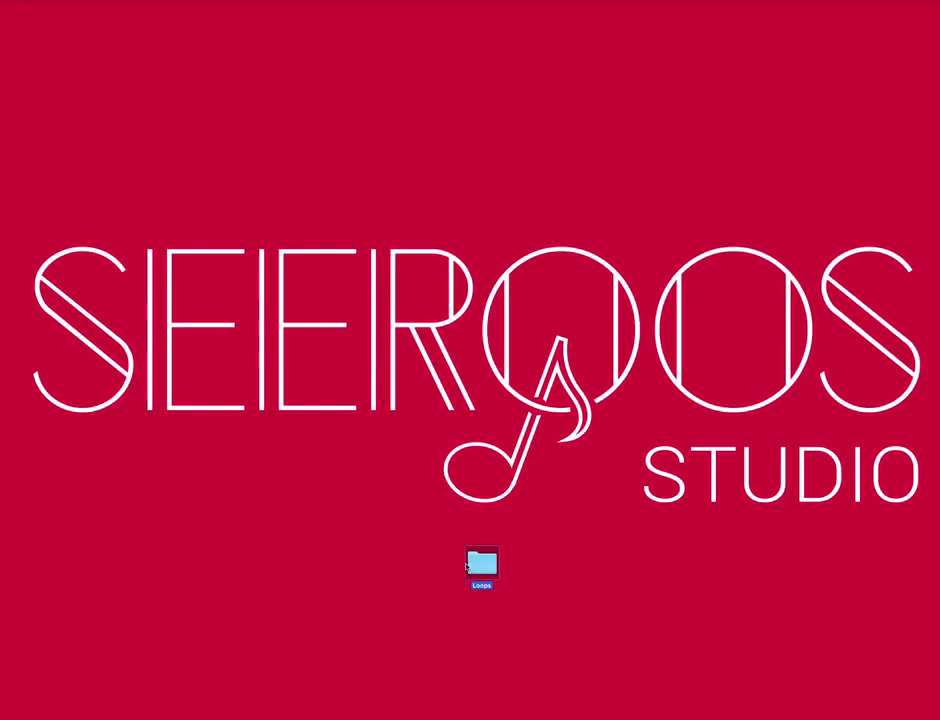
double_click(482, 566)
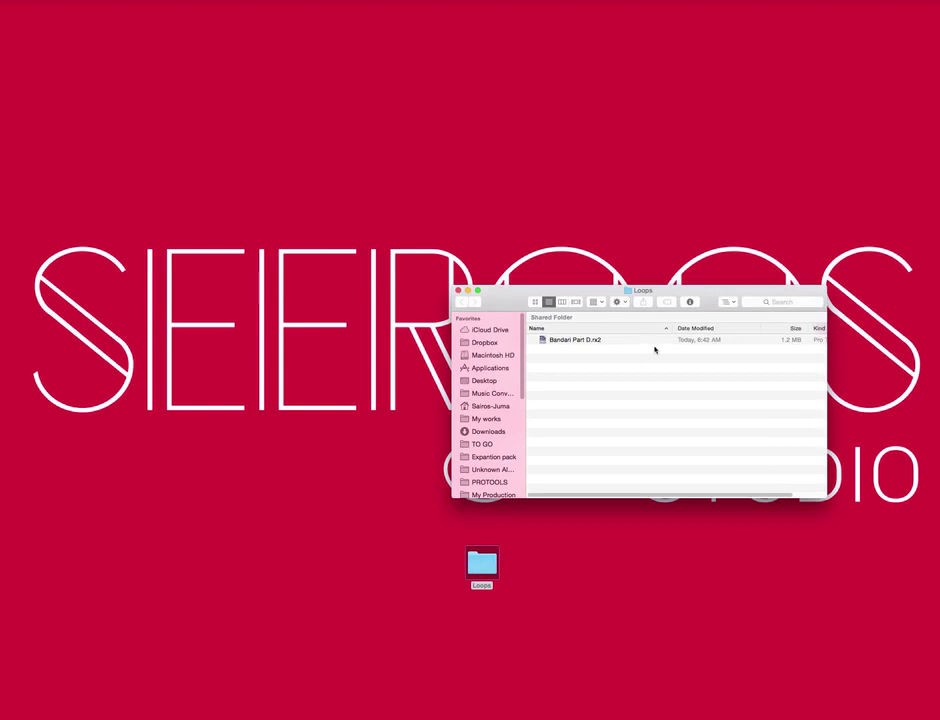
- Reposition the Loops folder window on the desktop and select Bandari Part D.rx2 in it
drag(672, 295, 505, 284)
click(440, 334)
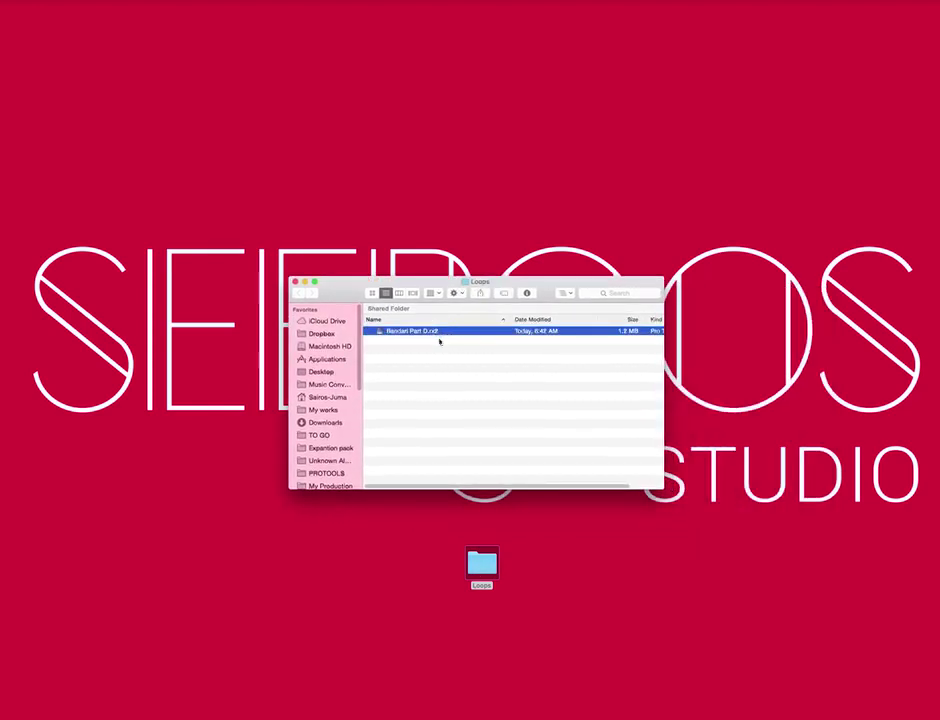
drag(477, 298, 405, 309)
click(349, 366)
click(331, 342)
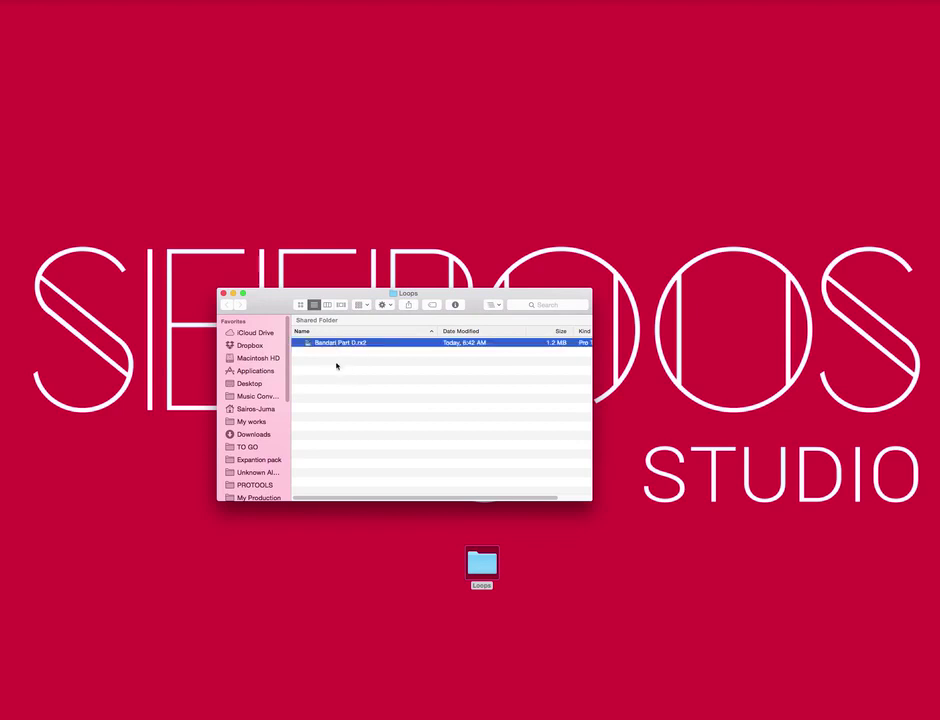